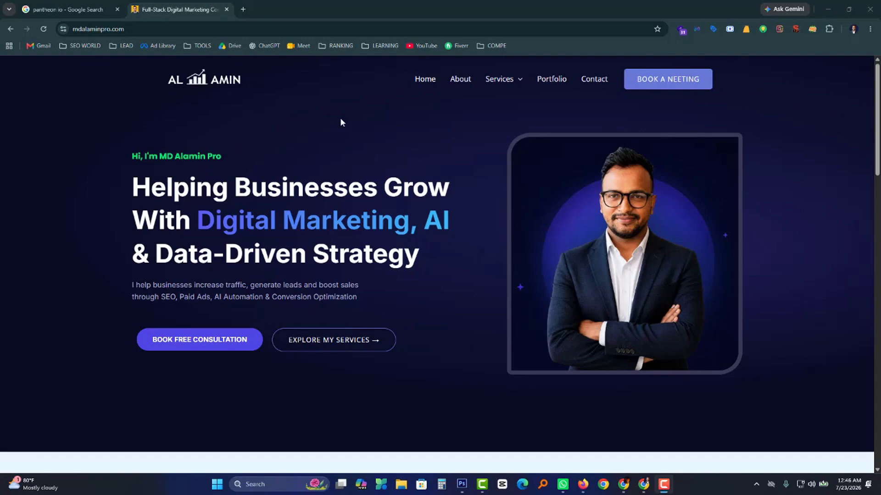
Step: Search Google for "pantheon io" and open the Pantheon.io home page result in a new tab
{"action": "left_click", "coordinate": [55, 10]}
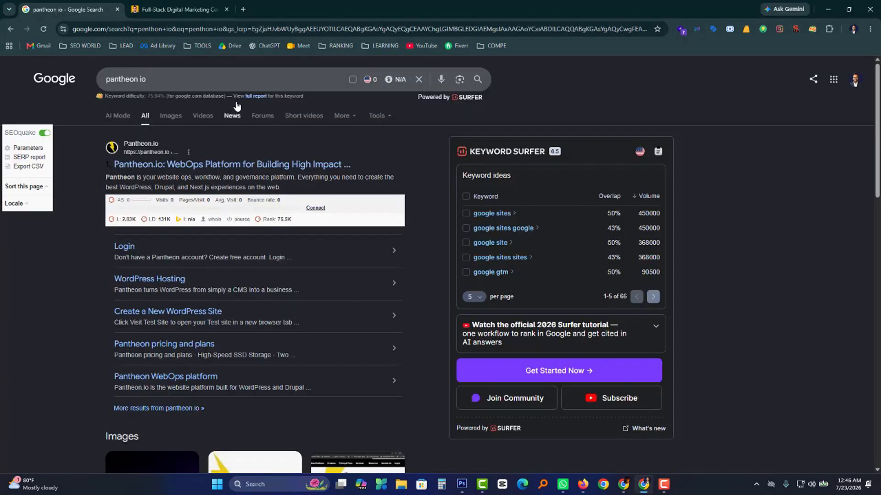
{"action": "left_click", "coordinate": [184, 81]}
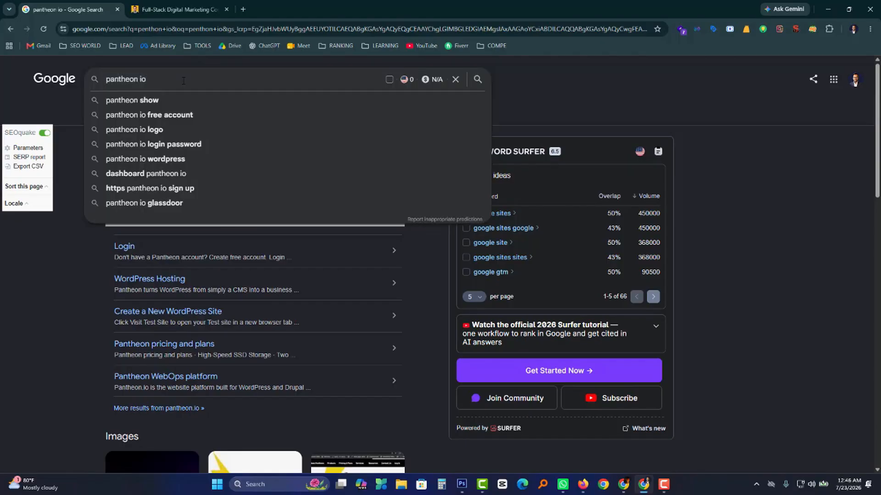
{"action": "key", "text": "Return"}
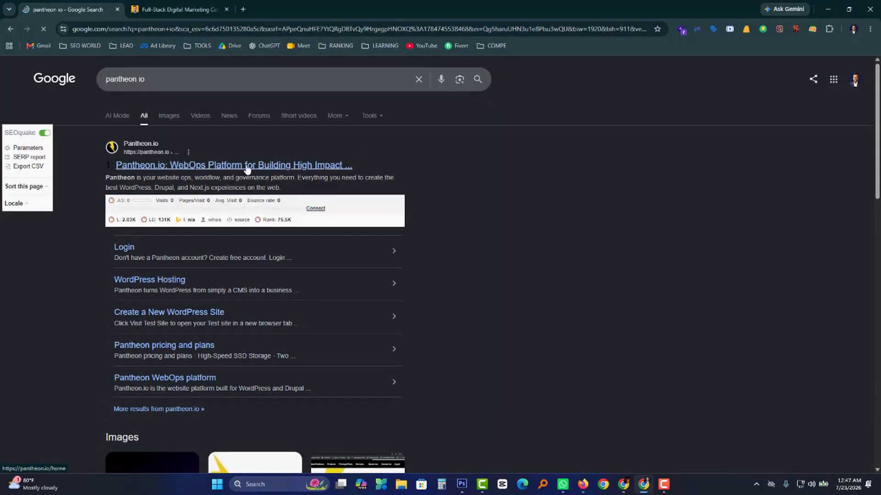
{"action": "right_click", "coordinate": [263, 166]}
{"action": "key", "text": "Escape"}
{"action": "middle_click", "coordinate": [304, 168]}
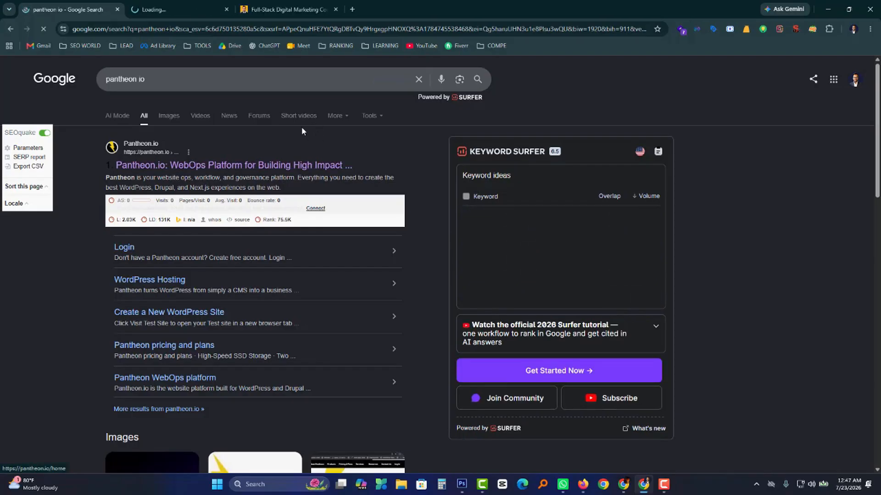
{"action": "left_click", "coordinate": [179, 10]}
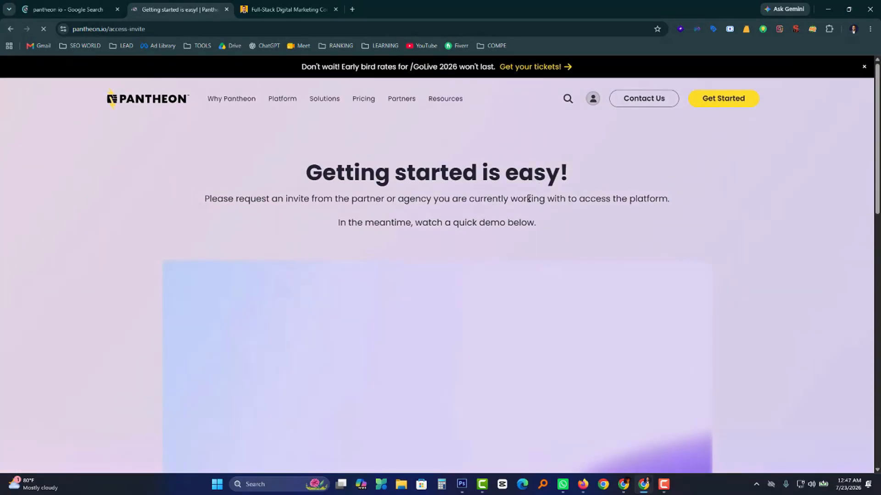
Step: Look over Pantheon's "Getting started is easy!" page and go to the account login
{"action": "left_click", "coordinate": [464, 158]}
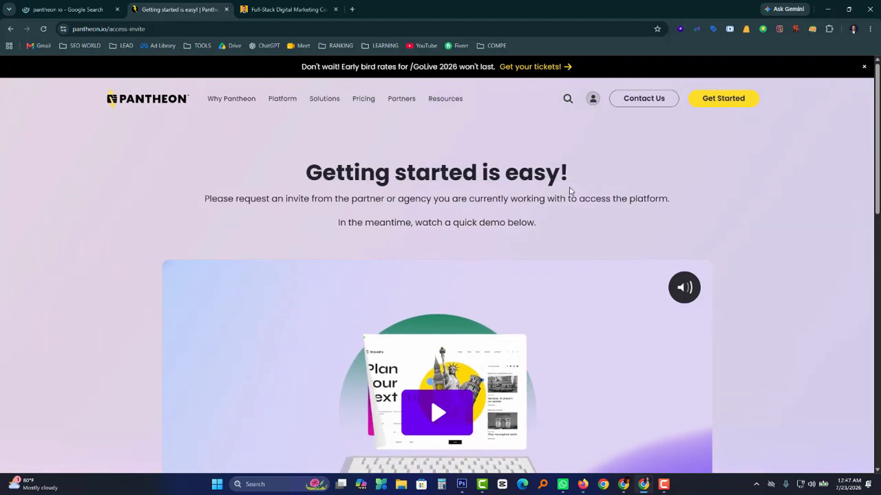
{"action": "scroll", "coordinate": [569, 189], "scroll_direction": "down", "scroll_amount": 3}
{"action": "scroll", "coordinate": [569, 188], "scroll_direction": "up", "scroll_amount": 3}
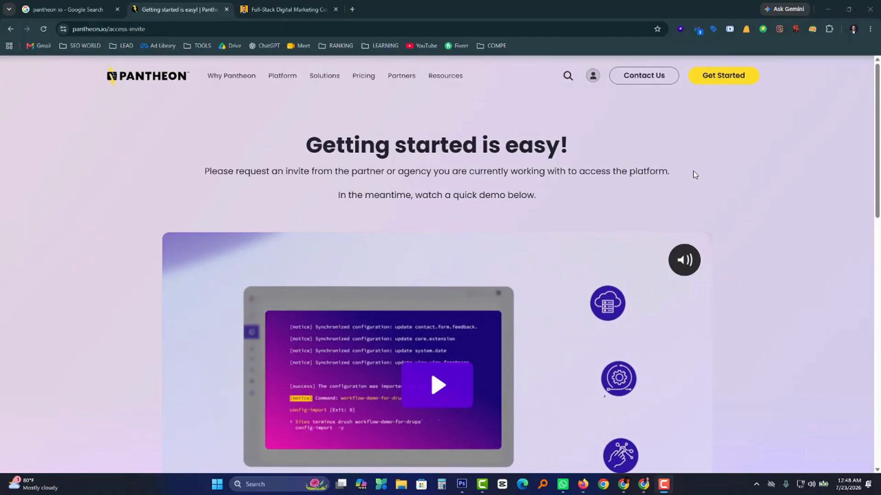
{"action": "scroll", "coordinate": [688, 170], "scroll_direction": "down", "scroll_amount": 1}
{"action": "scroll", "coordinate": [660, 126], "scroll_direction": "up", "scroll_amount": 1}
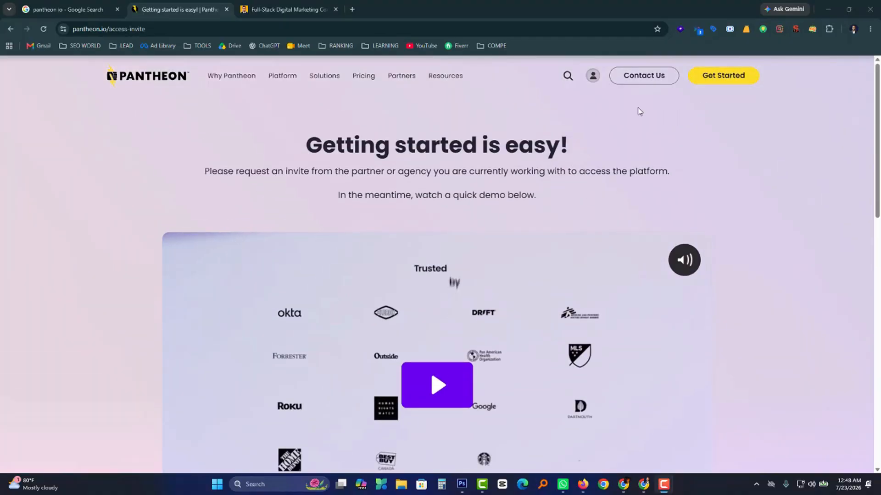
{"action": "left_click", "coordinate": [593, 77]}
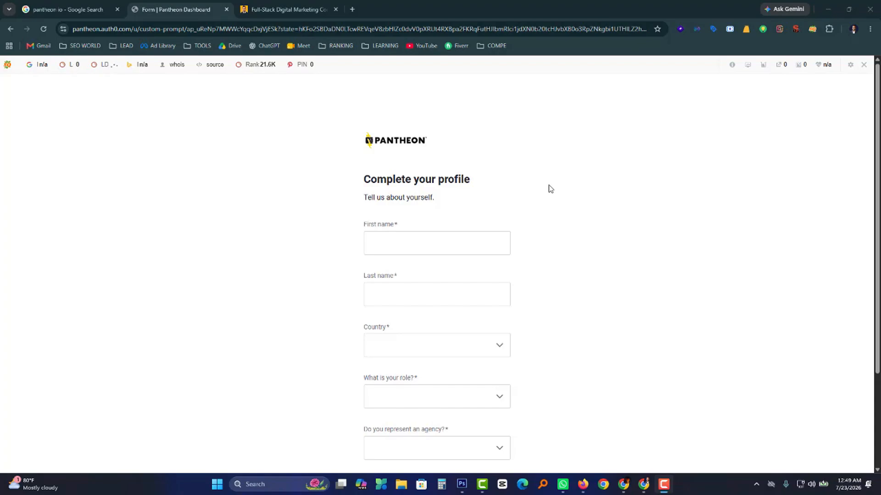
Step: Dismiss the SEO toolbar and enter the account holder's first and last name in the profile form
{"action": "left_click", "coordinate": [866, 69]}
{"action": "left_click", "coordinate": [727, 103]}
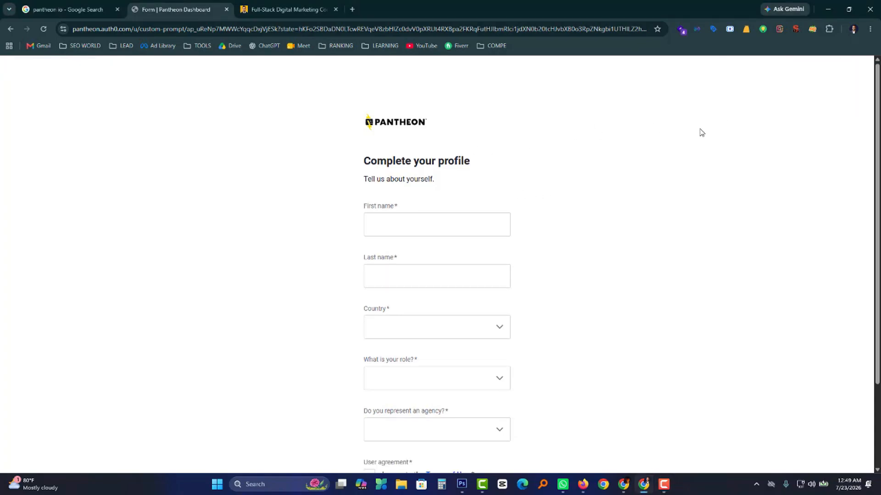
{"action": "left_click", "coordinate": [399, 225]}
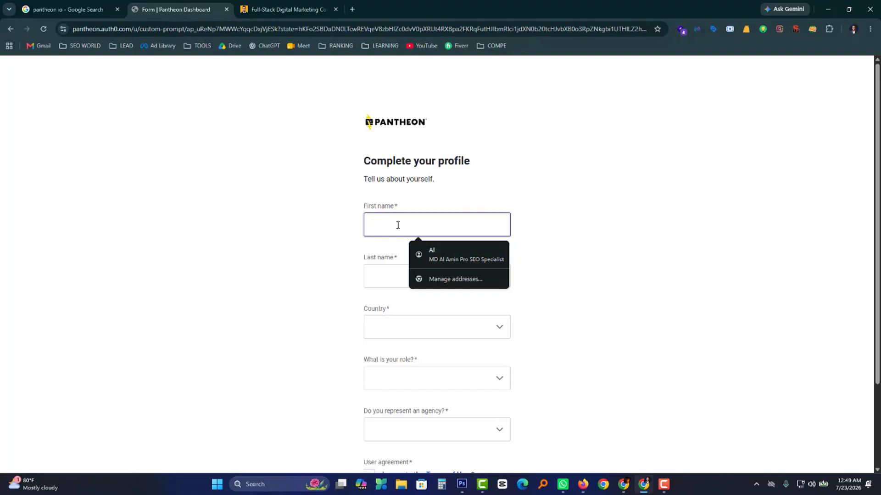
{"action": "type", "text": "MD "}
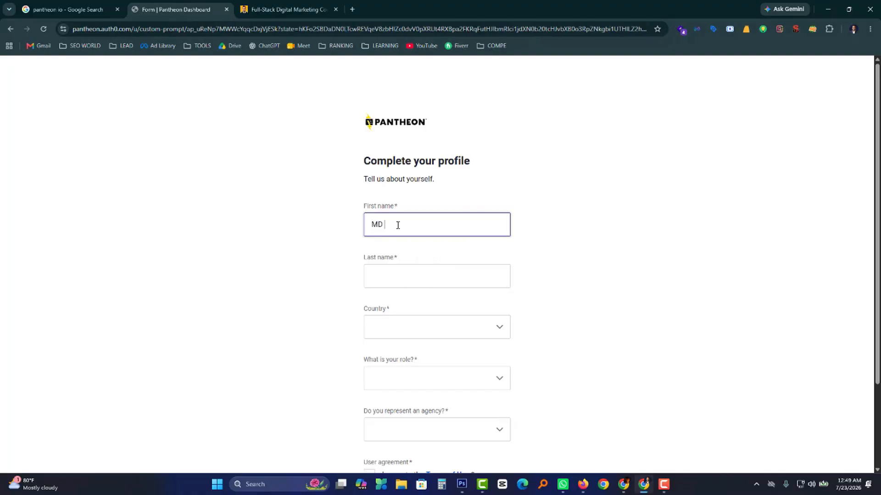
{"action": "type", "text": "Al Amin"}
{"action": "left_click", "coordinate": [400, 275]}
{"action": "type", "text": "Pro"}
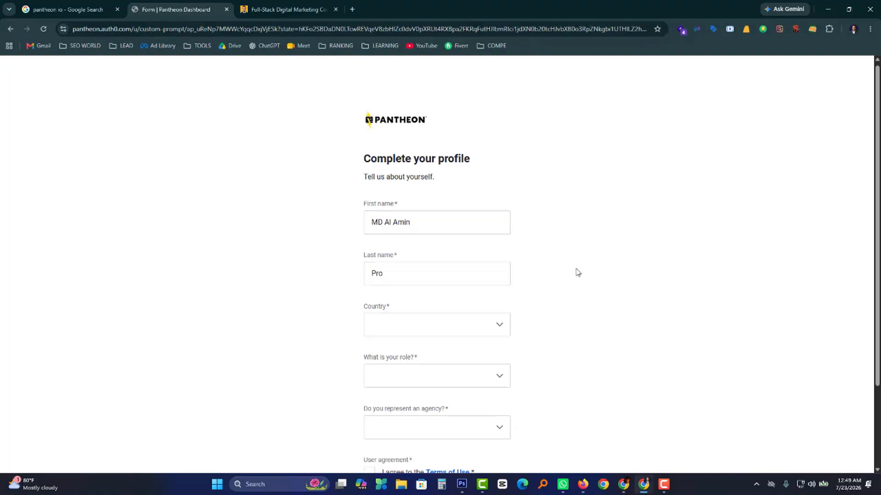
Step: Set the profile's country to Bangladesh and the role to Marketing or Creative Professional
{"action": "scroll", "coordinate": [576, 271], "scroll_direction": "down", "scroll_amount": 1}
{"action": "left_click", "coordinate": [475, 285]}
{"action": "scroll", "coordinate": [419, 328], "scroll_direction": "down", "scroll_amount": 8}
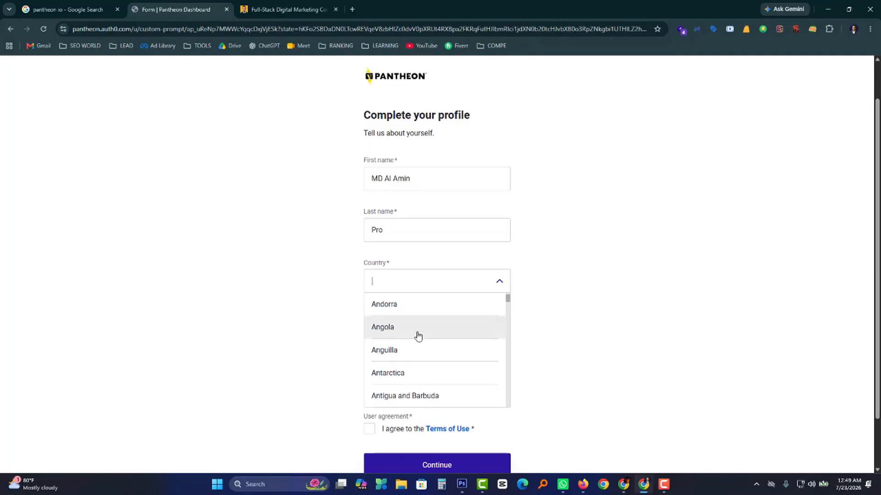
{"action": "scroll", "coordinate": [417, 338], "scroll_direction": "down", "scroll_amount": 1}
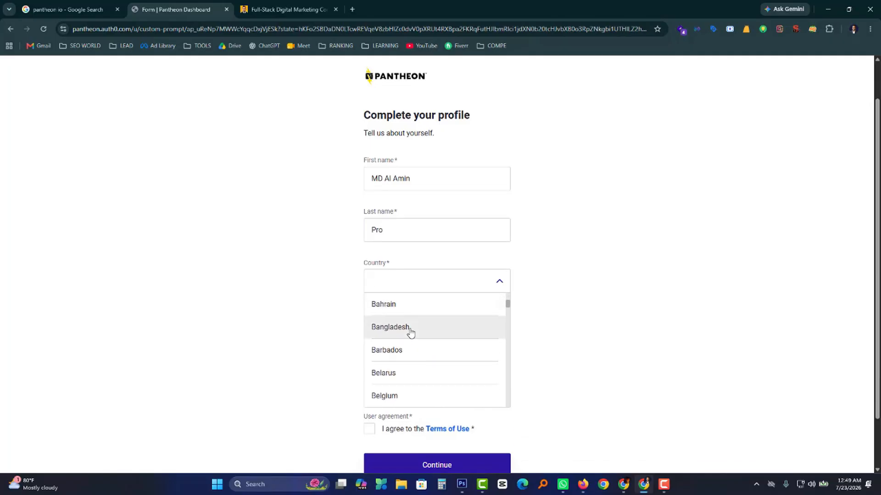
{"action": "left_click", "coordinate": [409, 331]}
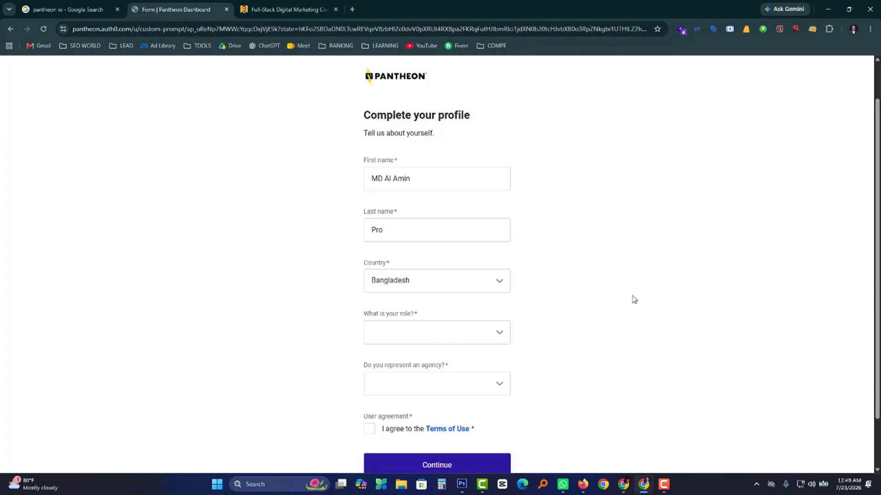
{"action": "left_click", "coordinate": [458, 333]}
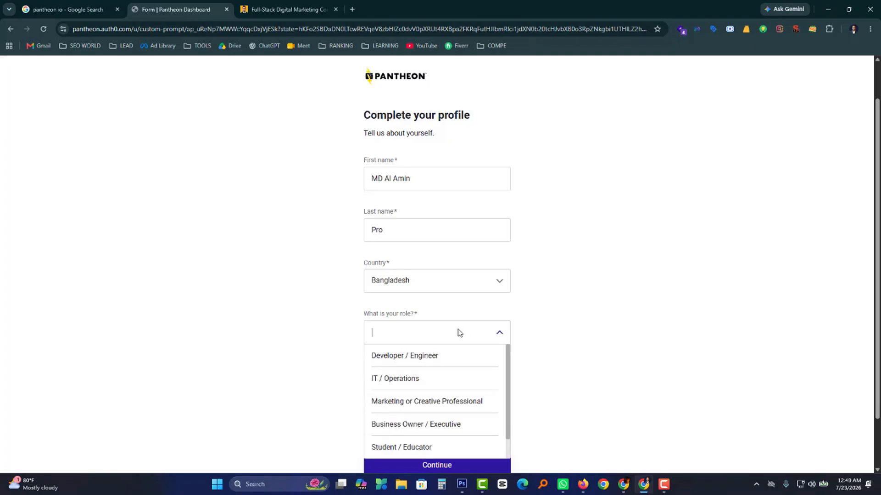
{"action": "scroll", "coordinate": [430, 376], "scroll_direction": "down", "scroll_amount": 1}
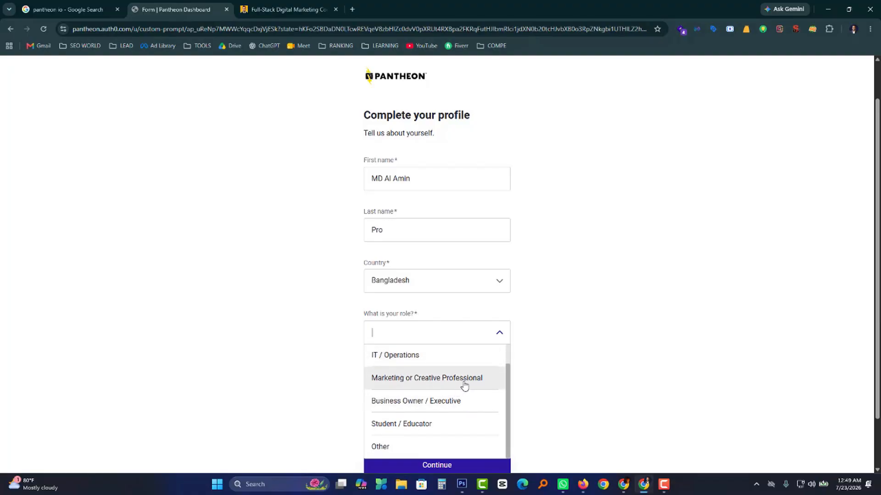
{"action": "left_click", "coordinate": [428, 385]}
Step: Answer the agency question, agree to the Terms of Use, and submit the profile form including its communications opt-in page
{"action": "scroll", "coordinate": [569, 352], "scroll_direction": "down", "scroll_amount": 1}
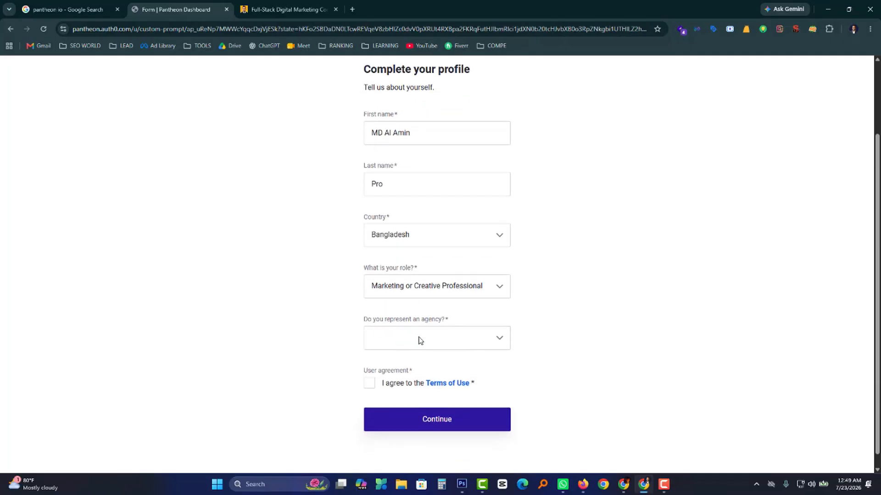
{"action": "left_click", "coordinate": [474, 345]}
{"action": "left_click", "coordinate": [390, 384]}
{"action": "left_click", "coordinate": [369, 383]}
{"action": "left_click", "coordinate": [452, 422]}
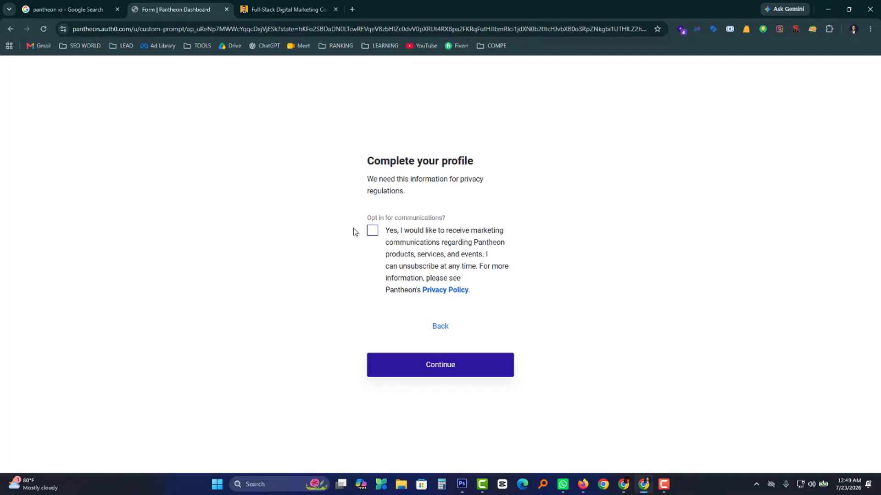
{"action": "left_click", "coordinate": [469, 369]}
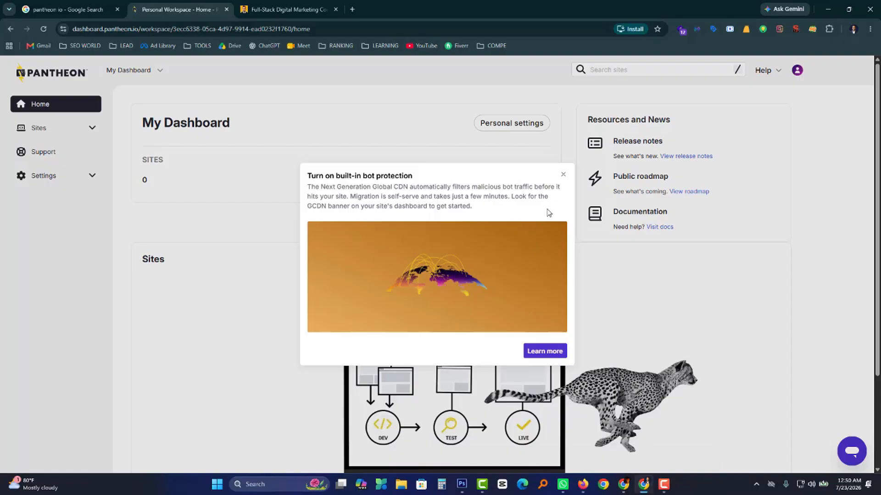
Step: Dismiss the bot protection announcement and switch from the personal dashboard to the Professional Workspace
{"action": "left_click", "coordinate": [562, 174]}
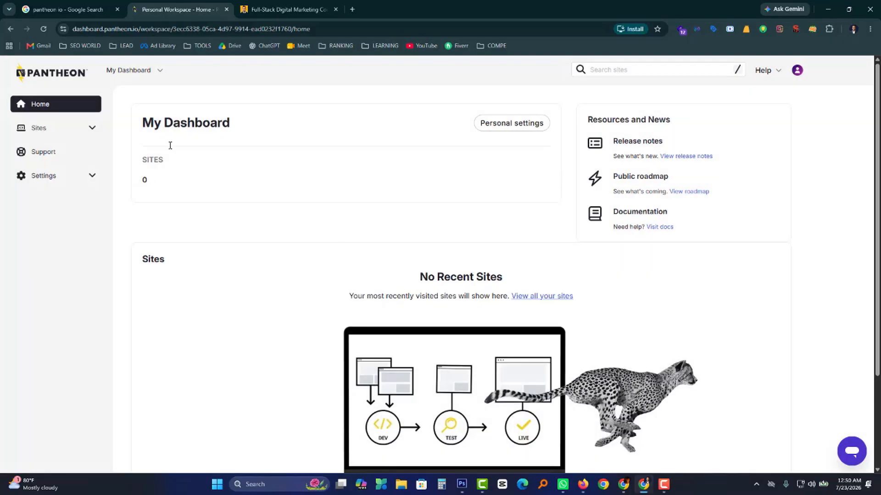
{"action": "scroll", "coordinate": [173, 246], "scroll_direction": "down", "scroll_amount": 1}
{"action": "scroll", "coordinate": [179, 247], "scroll_direction": "up", "scroll_amount": 1}
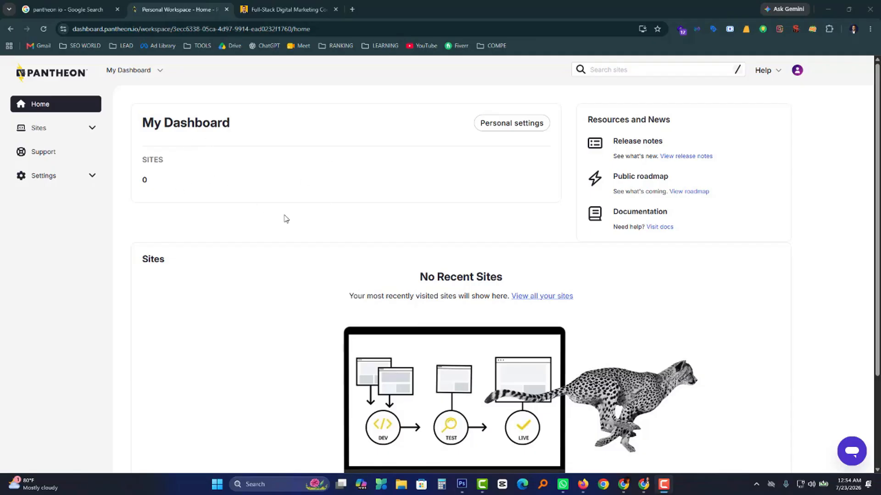
{"action": "left_click", "coordinate": [58, 128]}
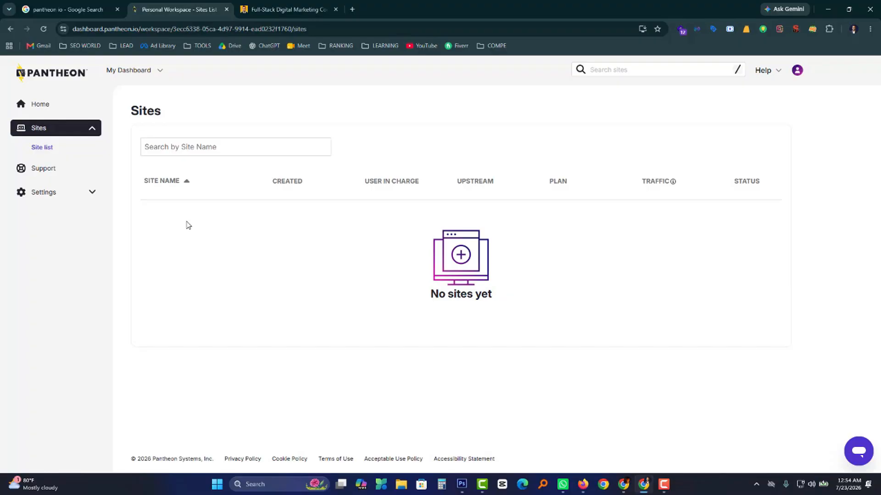
{"action": "left_click", "coordinate": [159, 71]}
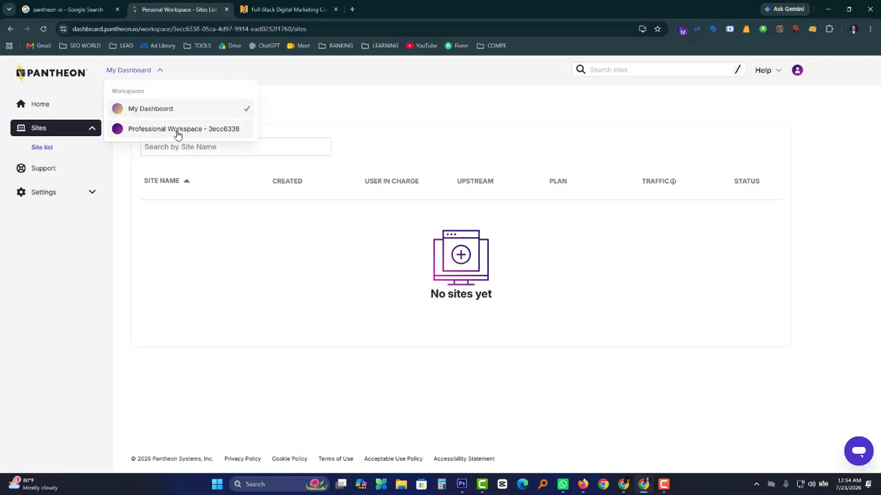
{"action": "left_click", "coordinate": [191, 132]}
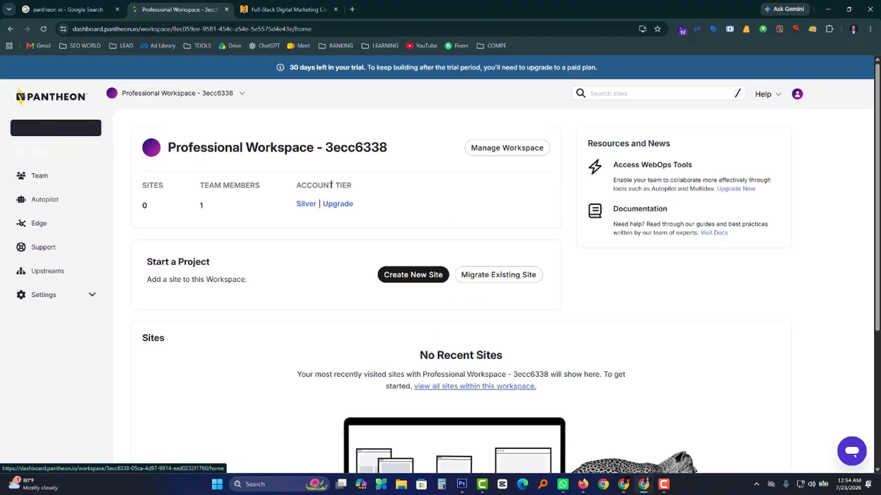
Step: Start a new WordPress site in the workspace with its code hosted on Pantheon
{"action": "left_click", "coordinate": [402, 281]}
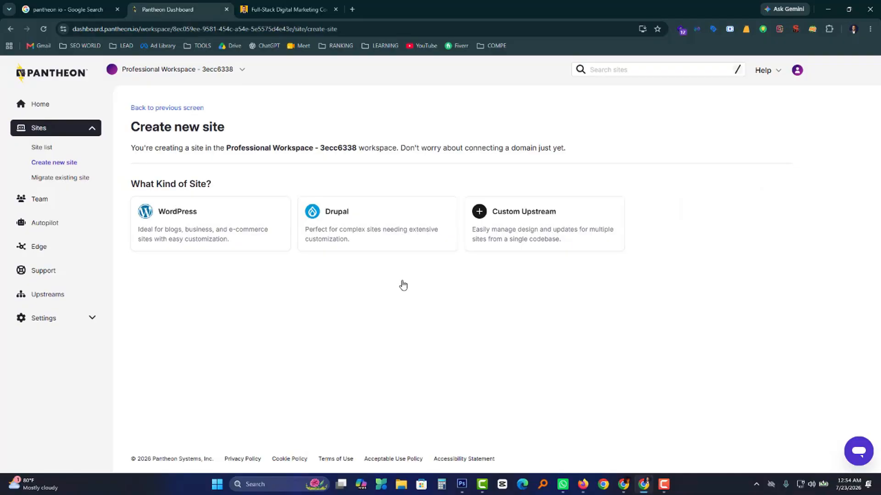
{"action": "left_click", "coordinate": [184, 221]}
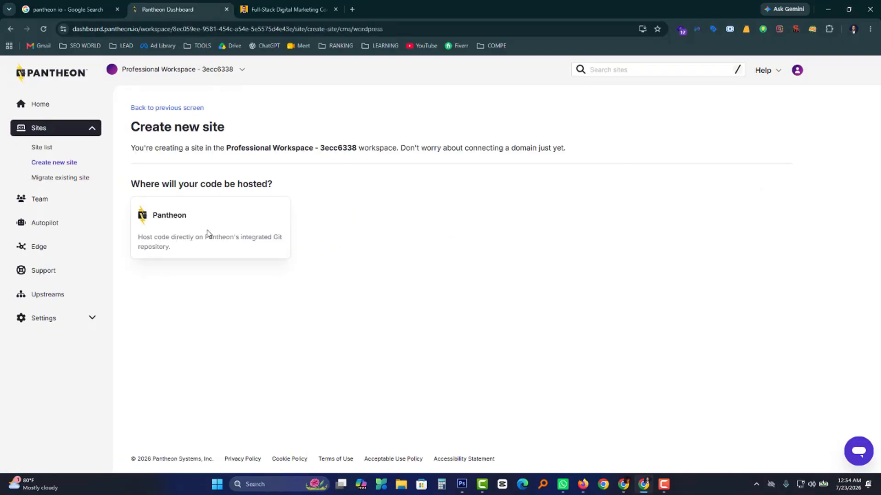
{"action": "left_click", "coordinate": [175, 217]}
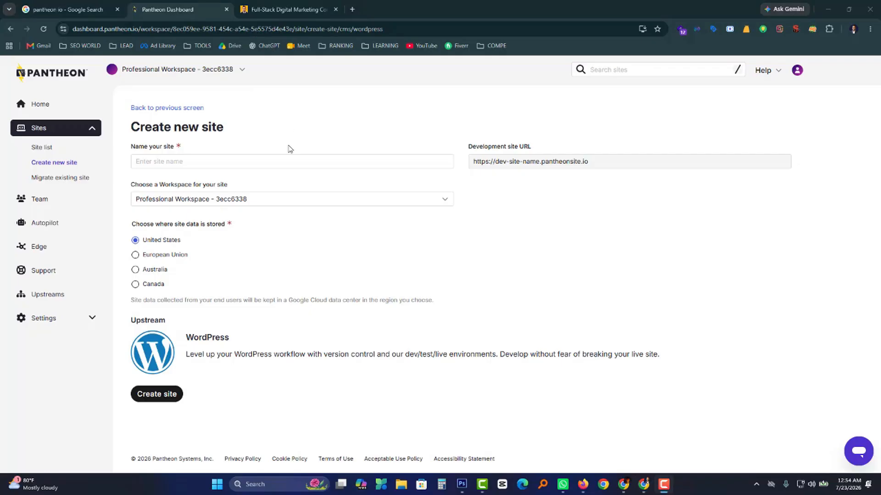
Step: Name the site after the owner's personal brand and create it with its data stored in the United States
{"action": "left_click", "coordinate": [210, 162]}
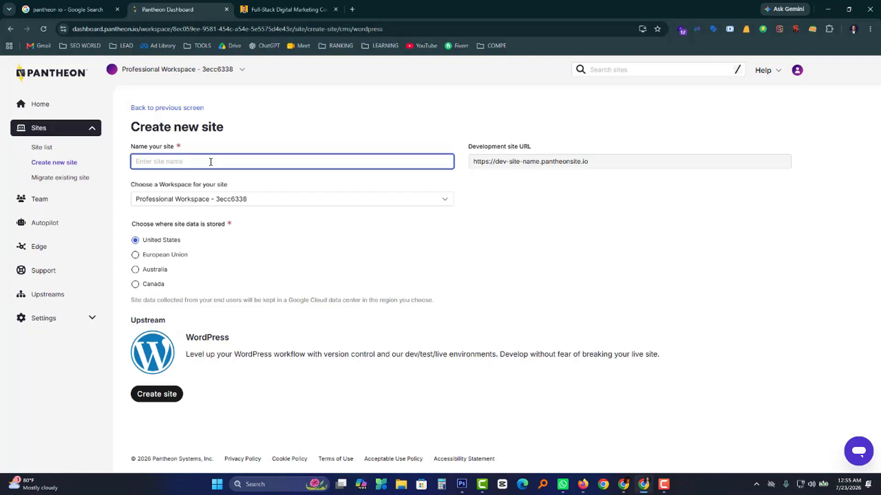
{"action": "type", "text": "mdalamin"}
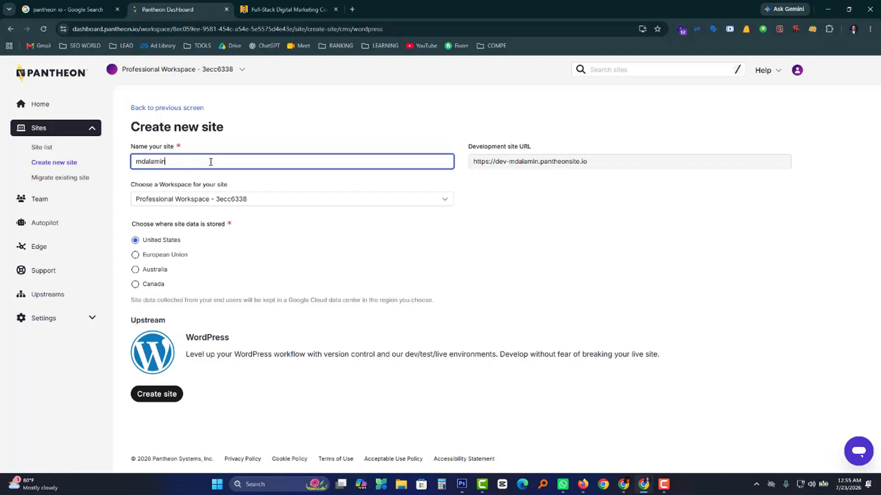
{"action": "type", "text": "pro"}
{"action": "left_click", "coordinate": [157, 396]}
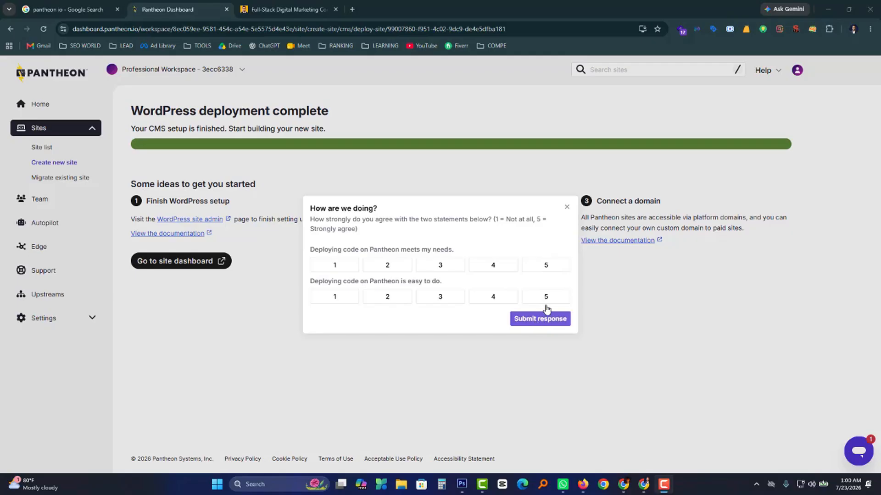
Step: Dismiss the feedback survey and open the Dev environment's WordPress admin from the new site's dashboard
{"action": "left_click", "coordinate": [567, 207]}
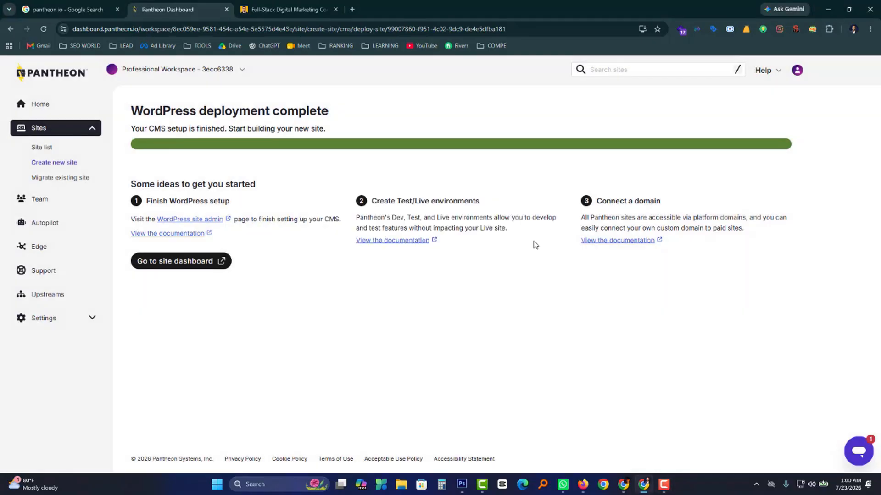
{"action": "left_click", "coordinate": [166, 261]}
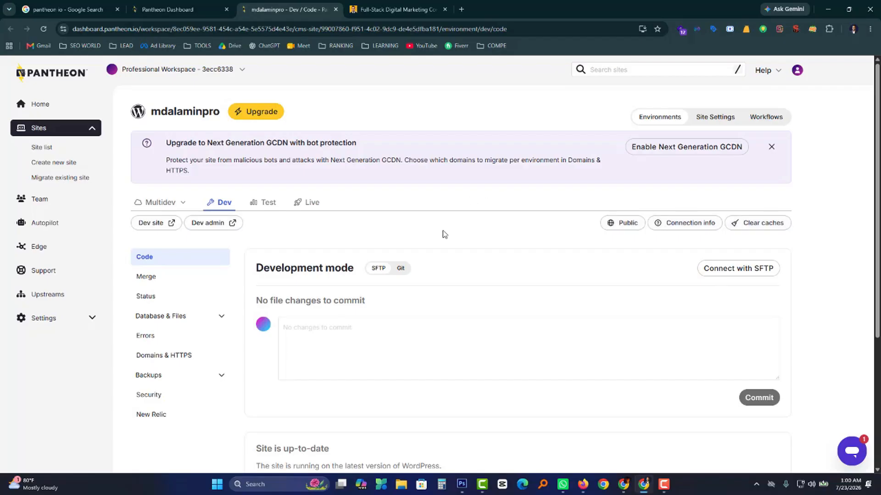
{"action": "left_click", "coordinate": [221, 226]}
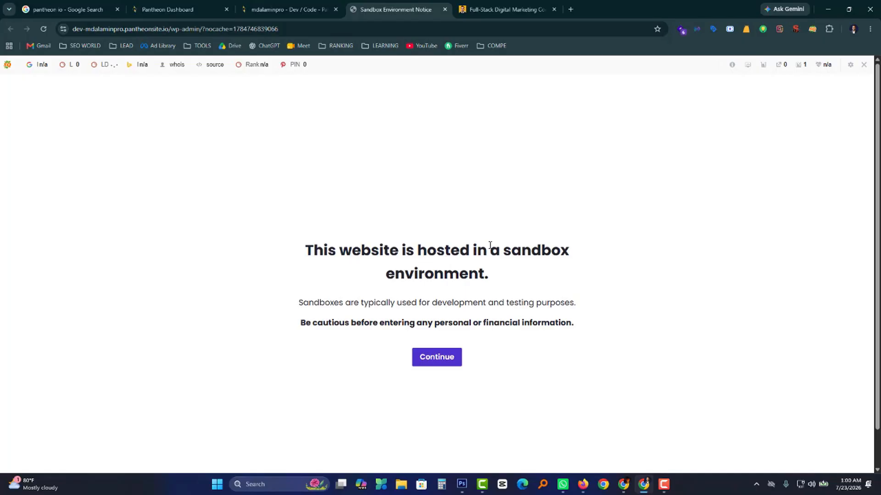
Step: Continue past the sandbox notice, disable the SEObar for this domain, and choose English (United States) for the WordPress installation
{"action": "left_click", "coordinate": [446, 361]}
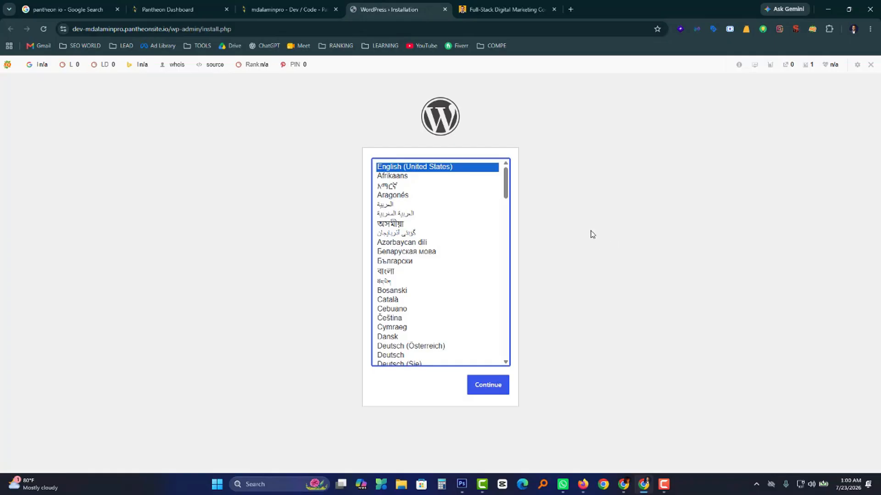
{"action": "left_click", "coordinate": [870, 65]}
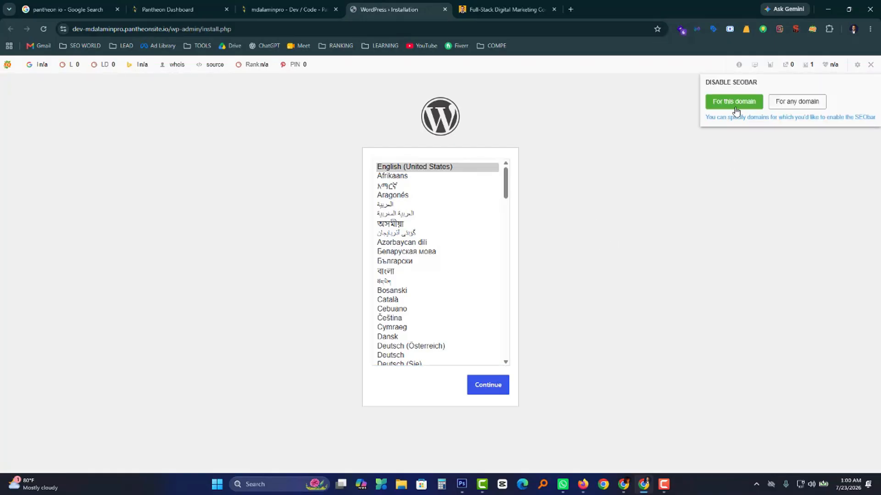
{"action": "left_click", "coordinate": [735, 107]}
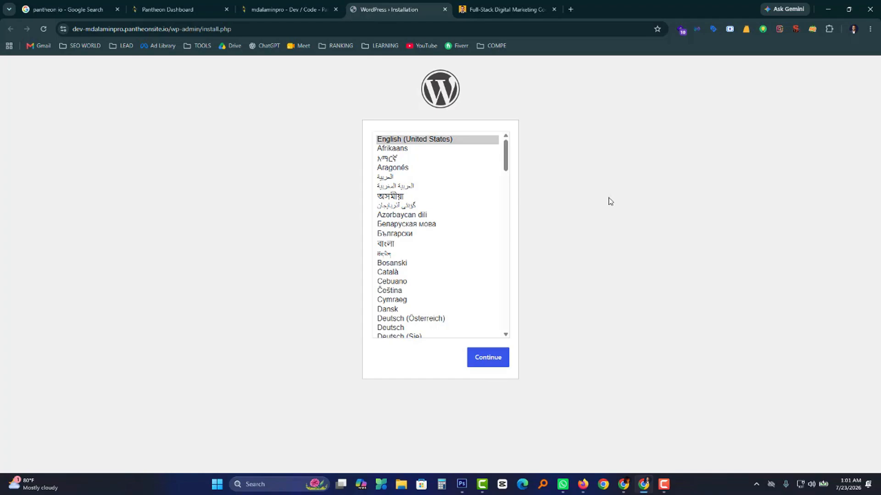
{"action": "left_click", "coordinate": [484, 357]}
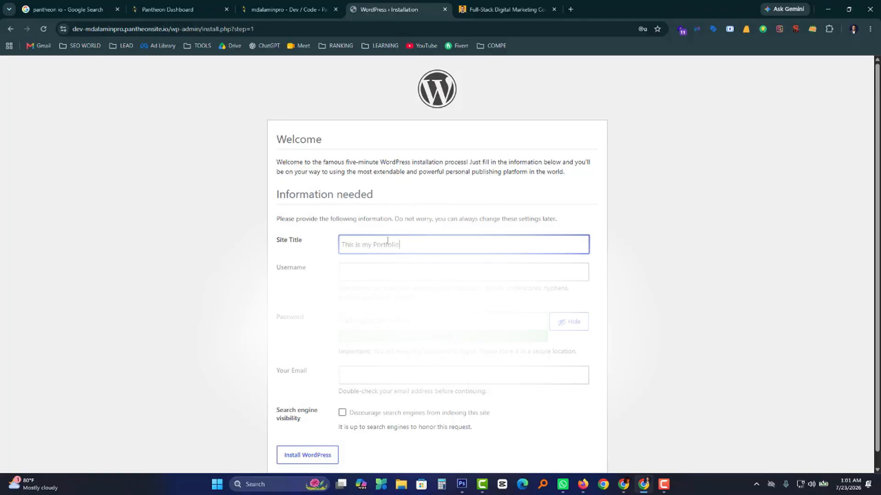
Step: Install WordPress titled "This is my Portfolio website" with the admin username and the owner's email, discouraging search engines from indexing the site
{"action": "type", "text": "ebsite"}
{"action": "left_click", "coordinate": [384, 269]}
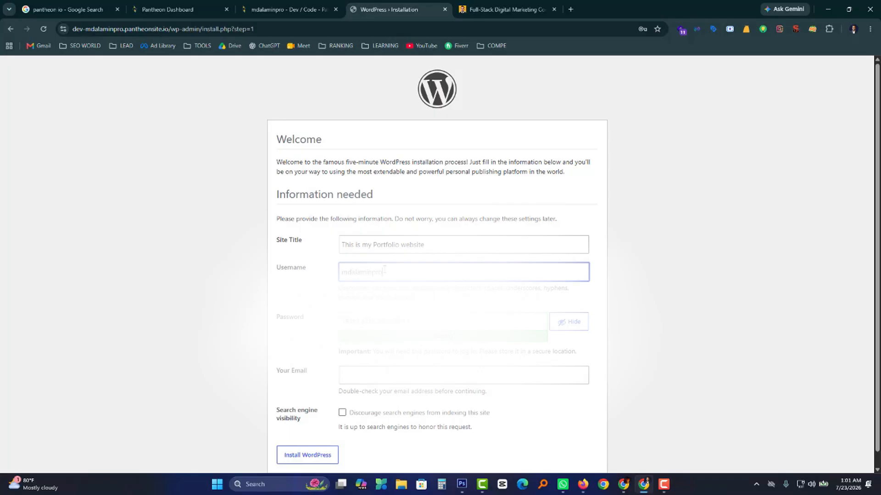
{"action": "scroll", "coordinate": [401, 268], "scroll_direction": "down", "scroll_amount": 1}
{"action": "left_click", "coordinate": [397, 362]}
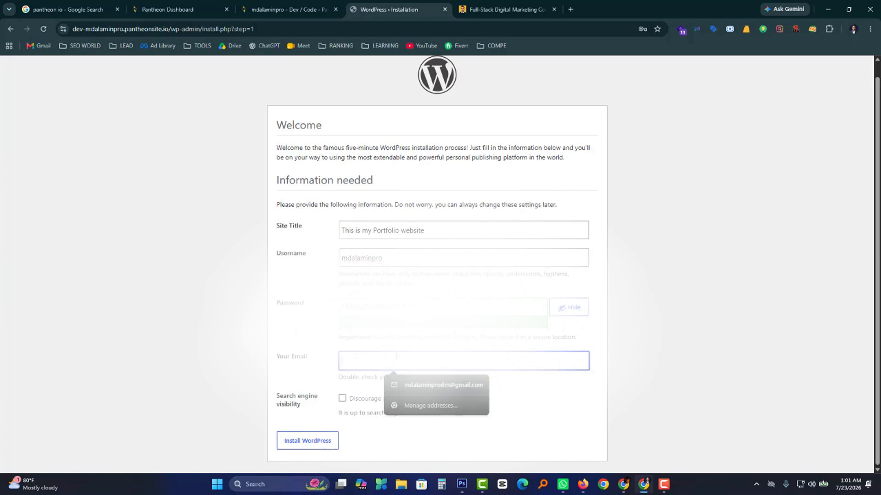
{"action": "left_click", "coordinate": [445, 386]}
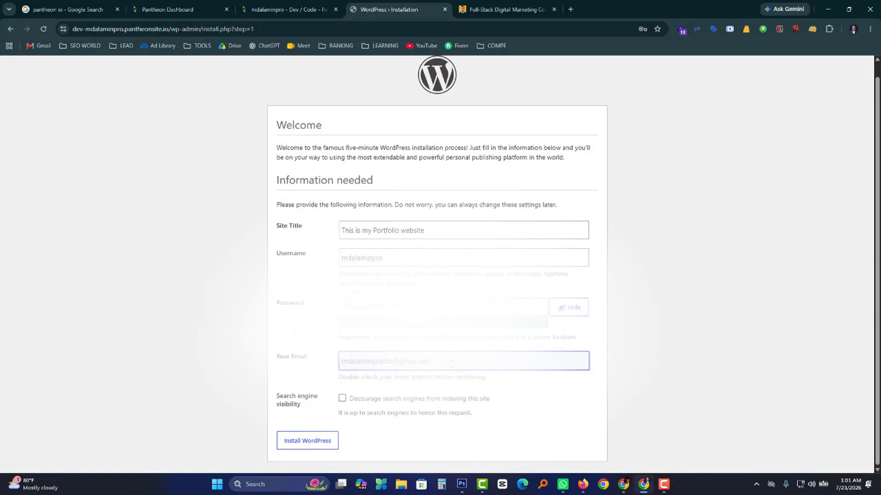
{"action": "left_click", "coordinate": [343, 399]}
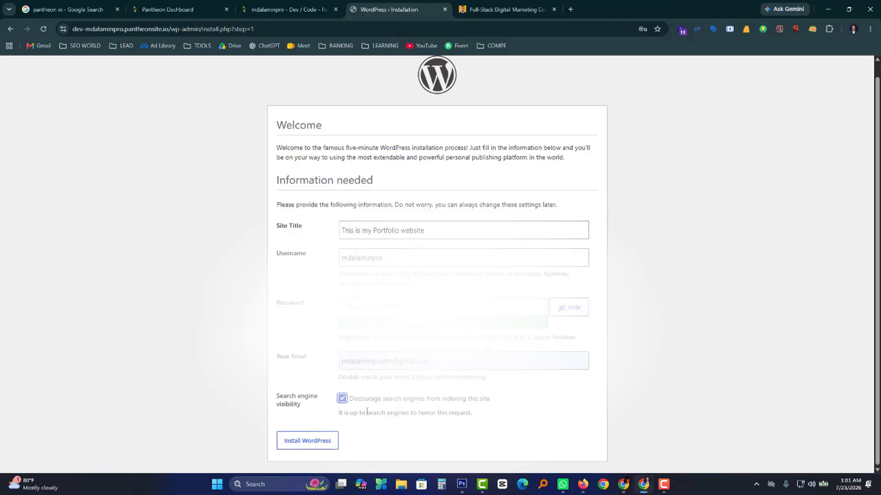
{"action": "left_click", "coordinate": [302, 443]}
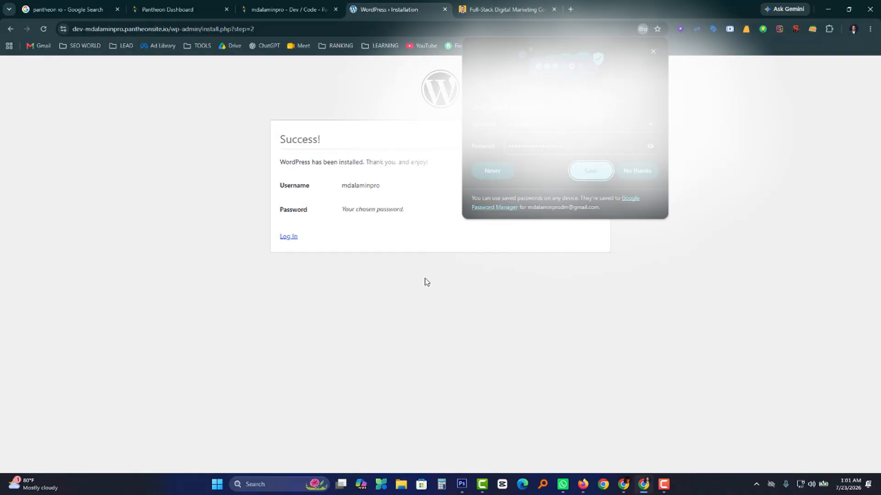
Step: Save the new admin credentials in the browser and log in to the WordPress site with them
{"action": "left_click", "coordinate": [598, 171]}
{"action": "left_click", "coordinate": [286, 241]}
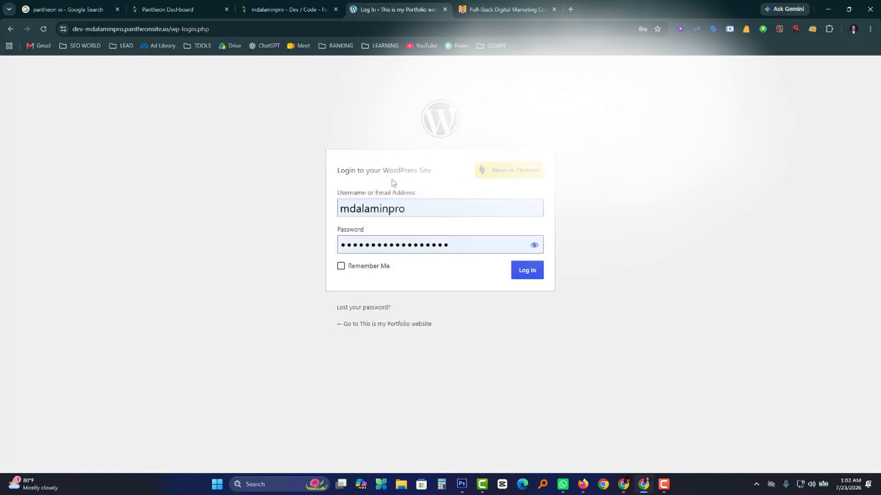
{"action": "left_click", "coordinate": [341, 267]}
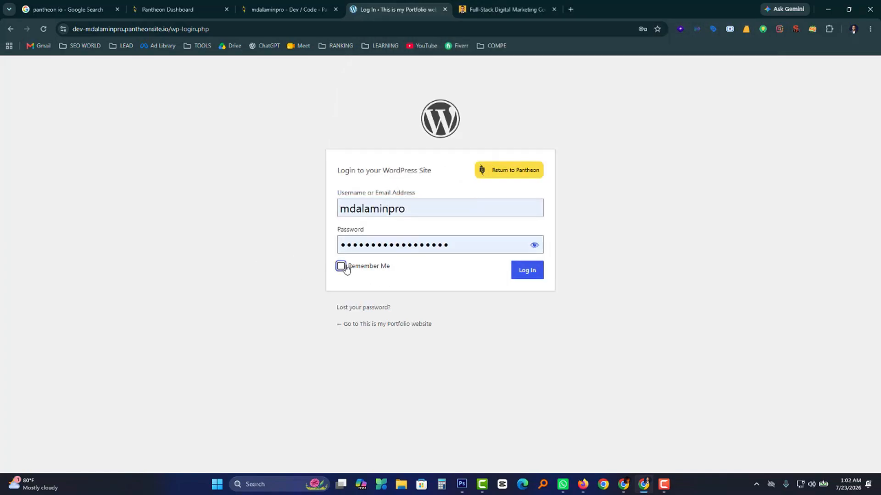
{"action": "left_click", "coordinate": [527, 272]}
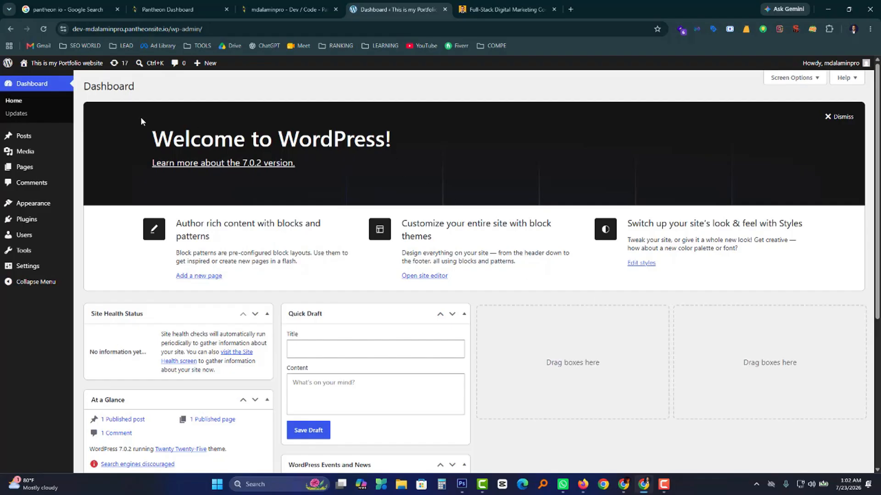
Step: Open the site's front end in a new tab, close the Full-Stack Digital Marketing tab, and look over the default homepage
{"action": "mouse_move", "coordinate": [59, 63]}
{"action": "right_click", "coordinate": [33, 80]}
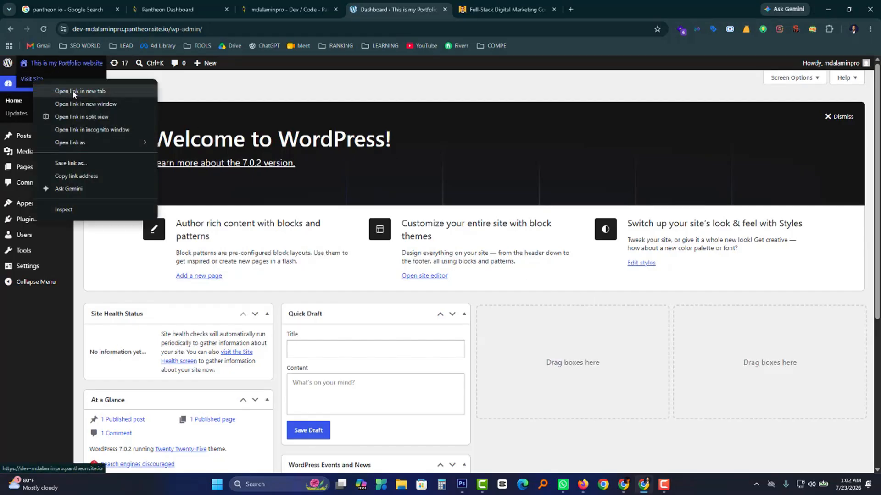
{"action": "left_click", "coordinate": [74, 91]}
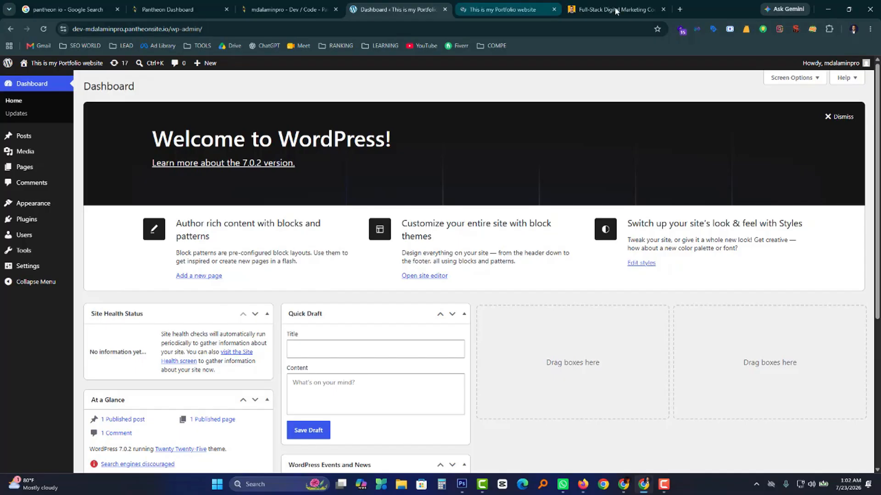
{"action": "left_click", "coordinate": [663, 9]}
{"action": "left_click", "coordinate": [505, 12]}
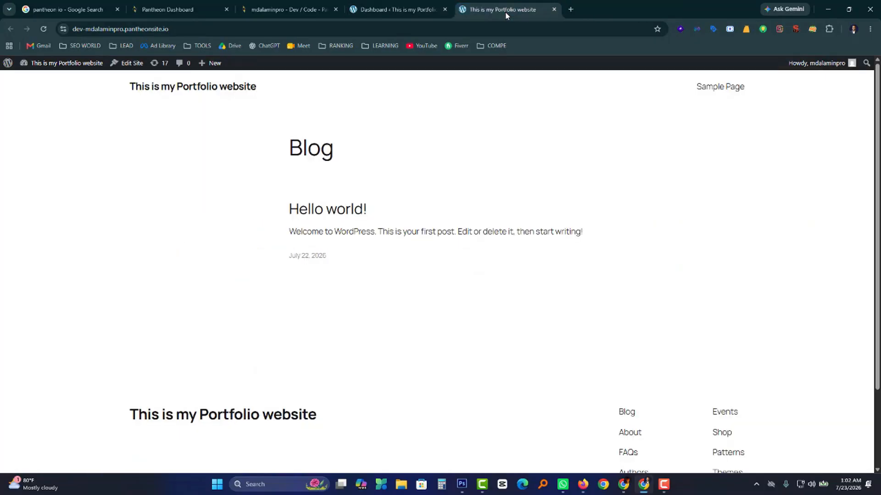
{"action": "scroll", "coordinate": [458, 202], "scroll_direction": "down", "scroll_amount": 3}
{"action": "scroll", "coordinate": [467, 215], "scroll_direction": "up", "scroll_amount": 3}
{"action": "scroll", "coordinate": [467, 215], "scroll_direction": "down", "scroll_amount": 1}
{"action": "scroll", "coordinate": [466, 213], "scroll_direction": "up", "scroll_amount": 1}
{"action": "scroll", "coordinate": [427, 201], "scroll_direction": "down", "scroll_amount": 3}
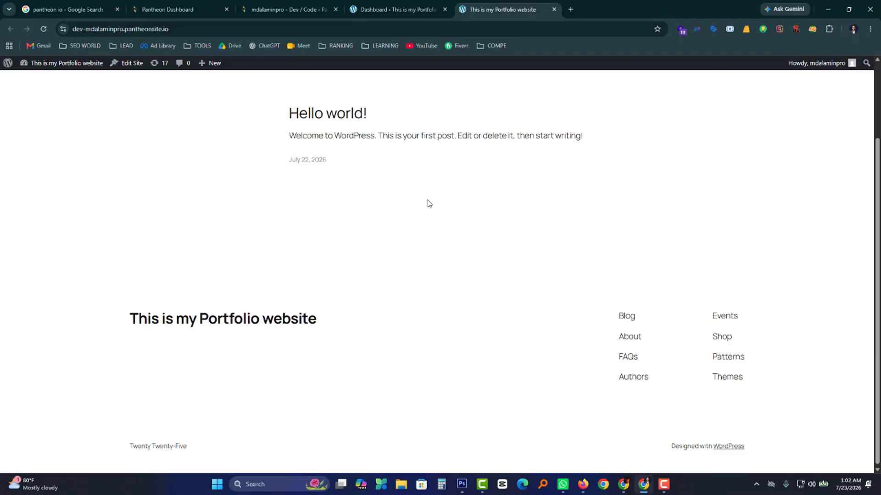
{"action": "scroll", "coordinate": [428, 204], "scroll_direction": "up", "scroll_amount": 3}
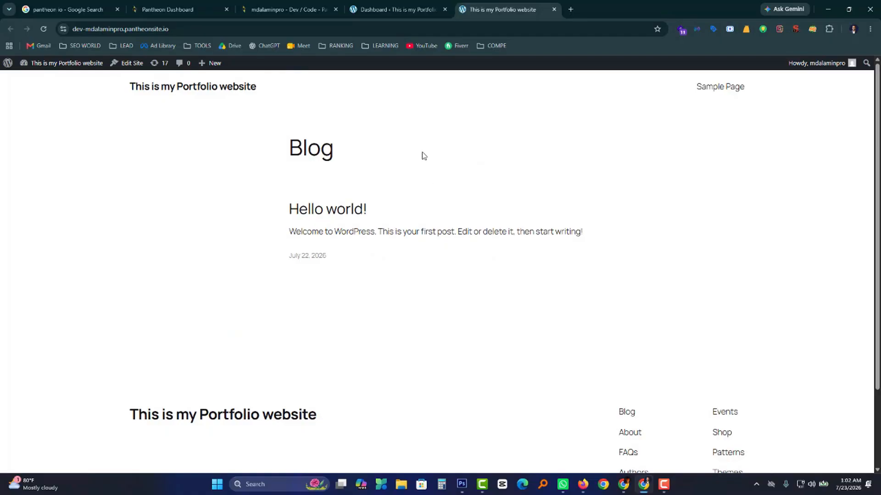
Step: Return to the WordPress admin and open the page for adding plugins, with its plugin search ready for input
{"action": "left_click", "coordinate": [396, 8]}
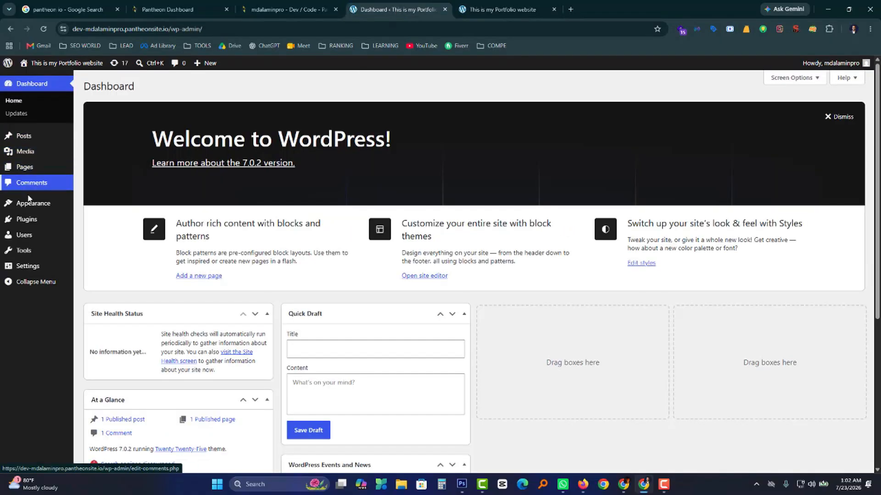
{"action": "mouse_move", "coordinate": [37, 220]}
{"action": "left_click", "coordinate": [97, 234]}
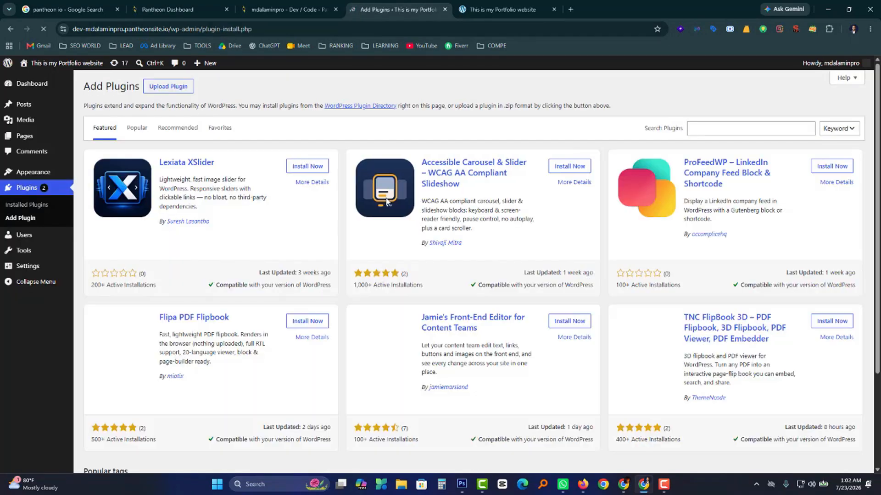
{"action": "left_click", "coordinate": [701, 128]}
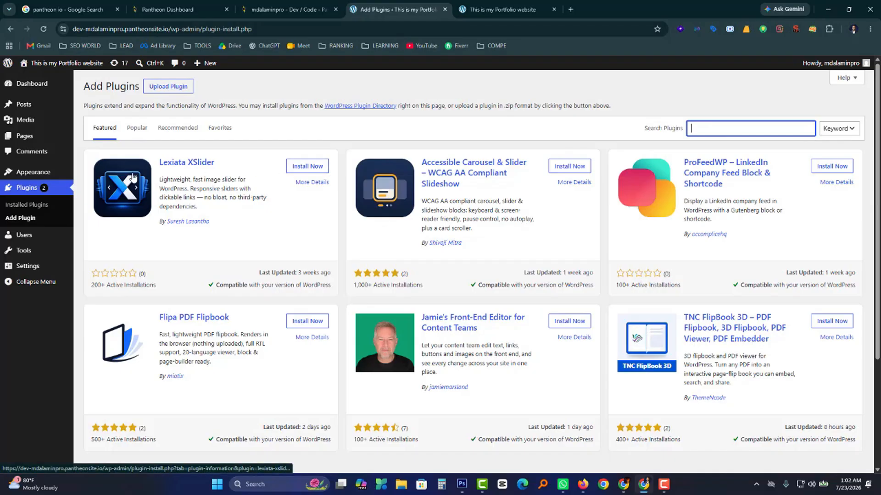
Step: Install the Astra theme from the popular themes and activate it
{"action": "left_click", "coordinate": [92, 173]}
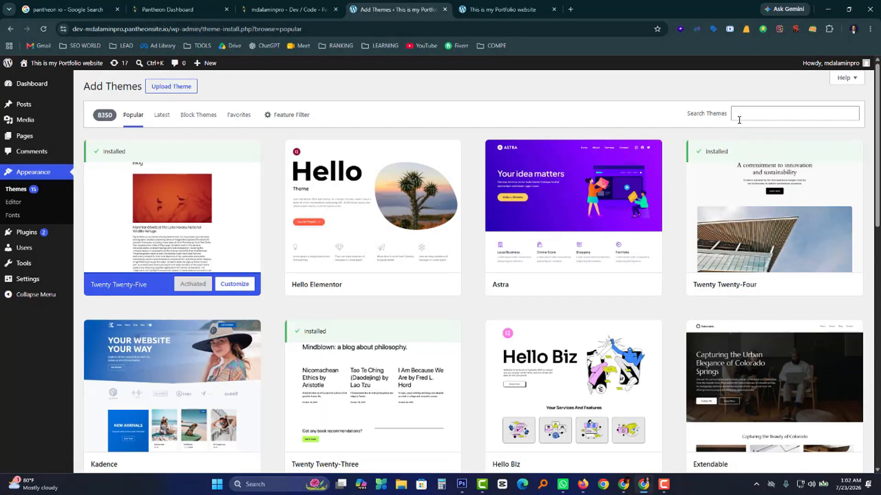
{"action": "mouse_move", "coordinate": [554, 230]}
{"action": "mouse_move", "coordinate": [554, 252]}
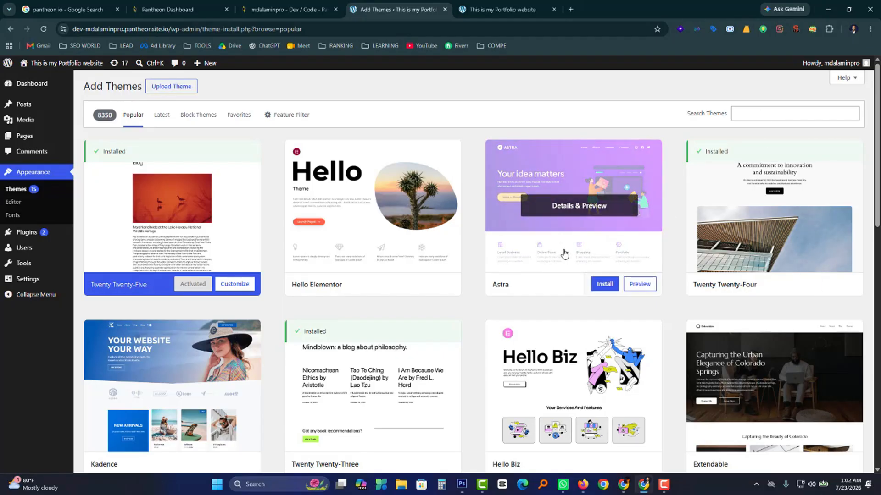
{"action": "left_click", "coordinate": [598, 286]}
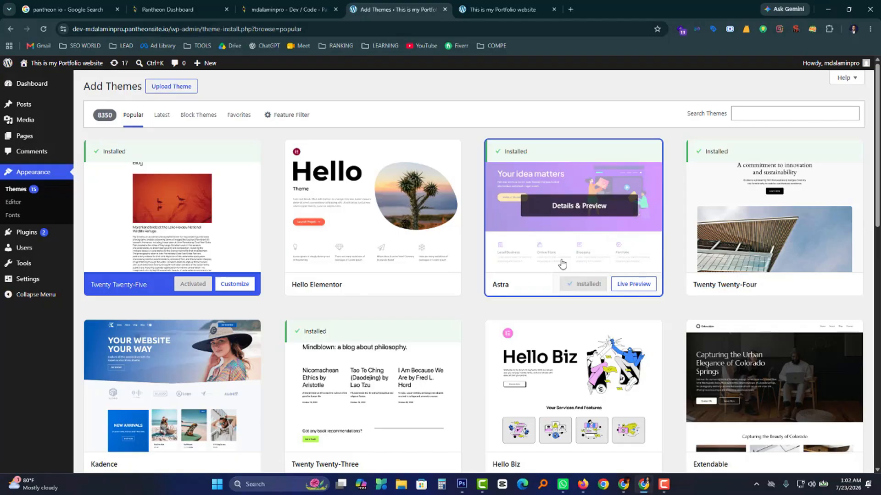
{"action": "left_click", "coordinate": [589, 285]}
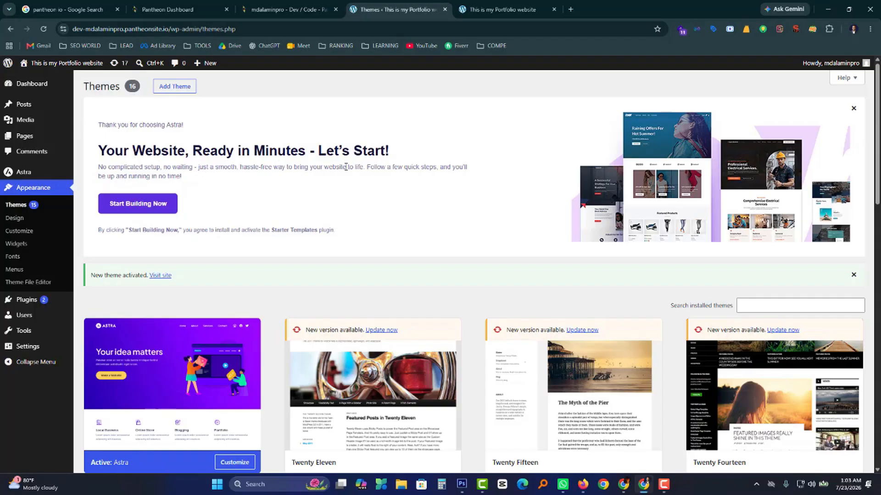
Step: Start building the website from Astra's welcome notice using Classic Starter Templates with Elementor as the page builder
{"action": "left_click", "coordinate": [133, 210]}
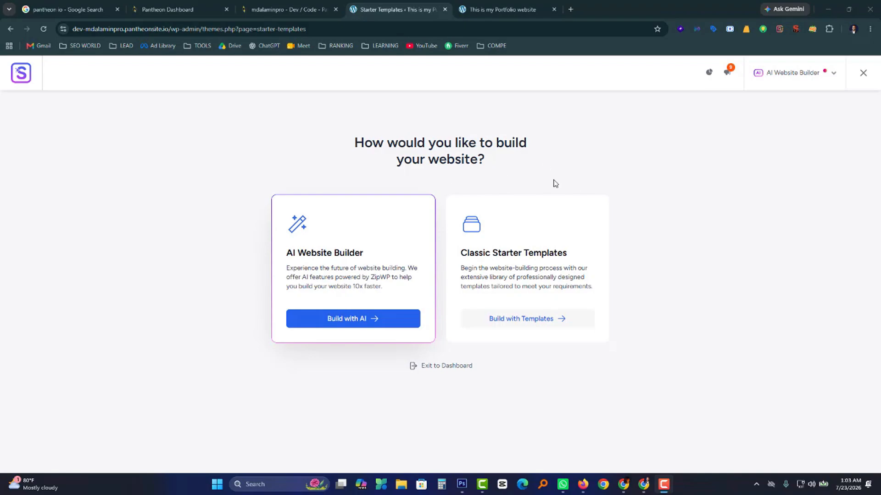
{"action": "left_click", "coordinate": [506, 321]}
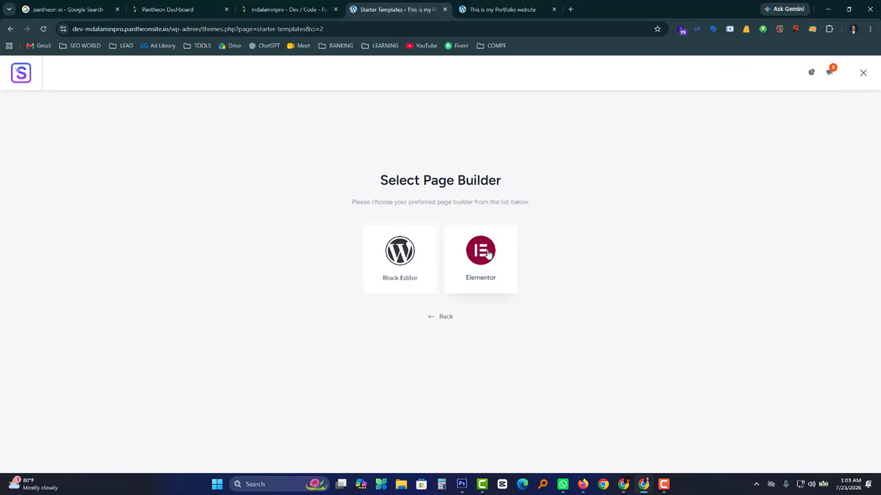
{"action": "left_click", "coordinate": [488, 254]}
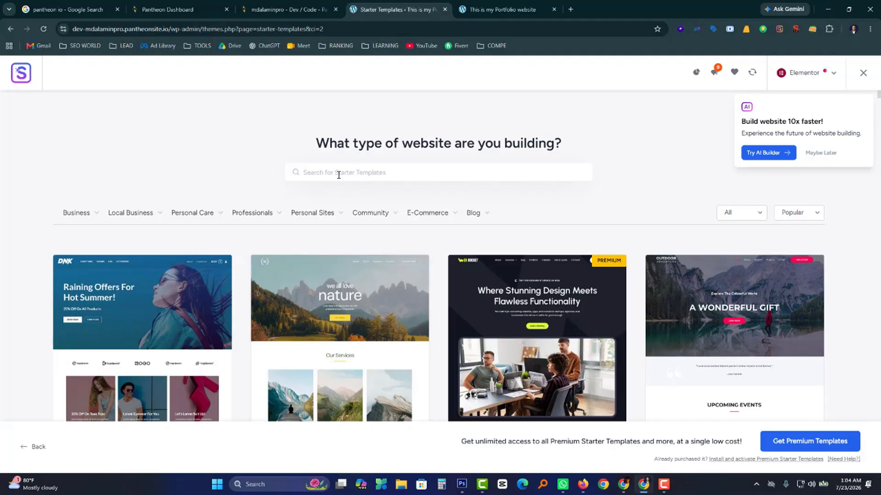
Step: Browse the Elementor starter template gallery for suitable designs and dismiss the AI builder offer
{"action": "scroll", "coordinate": [435, 269], "scroll_direction": "down", "scroll_amount": 4}
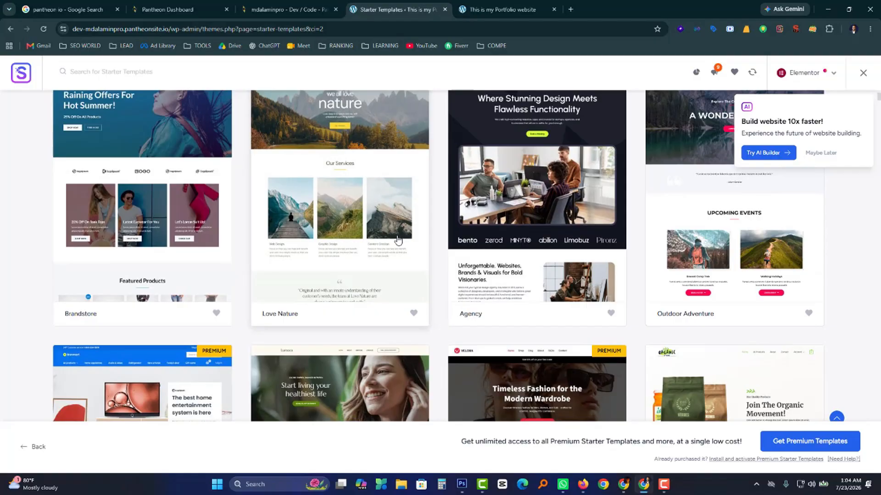
{"action": "scroll", "coordinate": [398, 240], "scroll_direction": "down", "scroll_amount": 4}
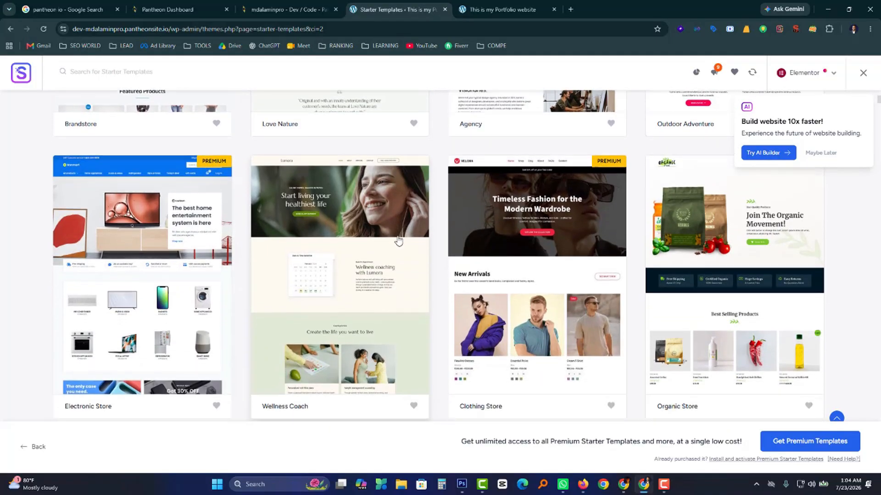
{"action": "scroll", "coordinate": [398, 241], "scroll_direction": "down", "scroll_amount": 8}
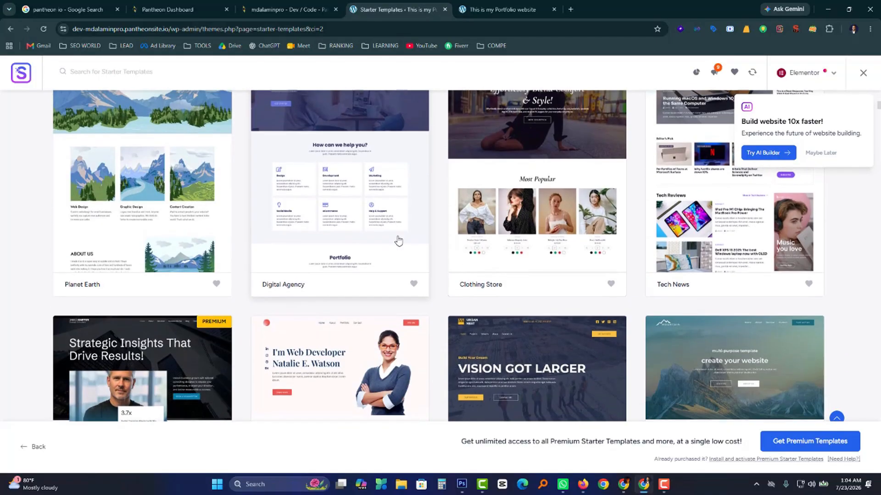
{"action": "scroll", "coordinate": [398, 241], "scroll_direction": "down", "scroll_amount": 4}
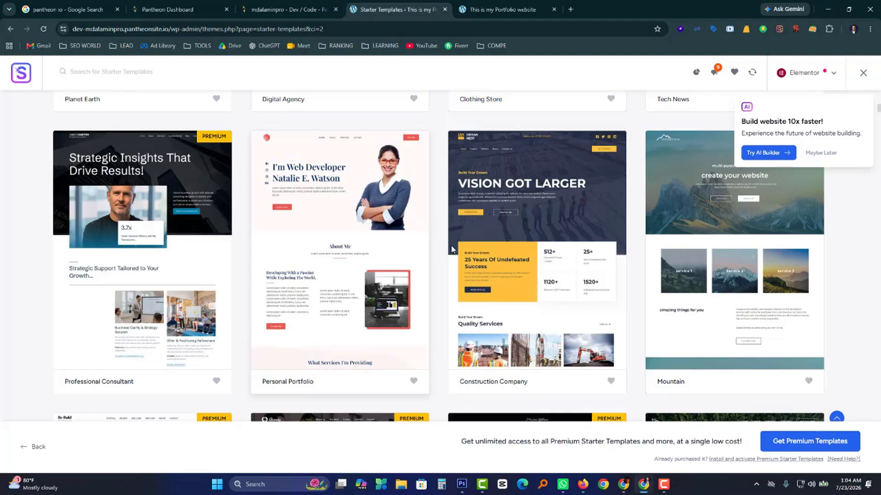
{"action": "scroll", "coordinate": [660, 246], "scroll_direction": "down", "scroll_amount": 3}
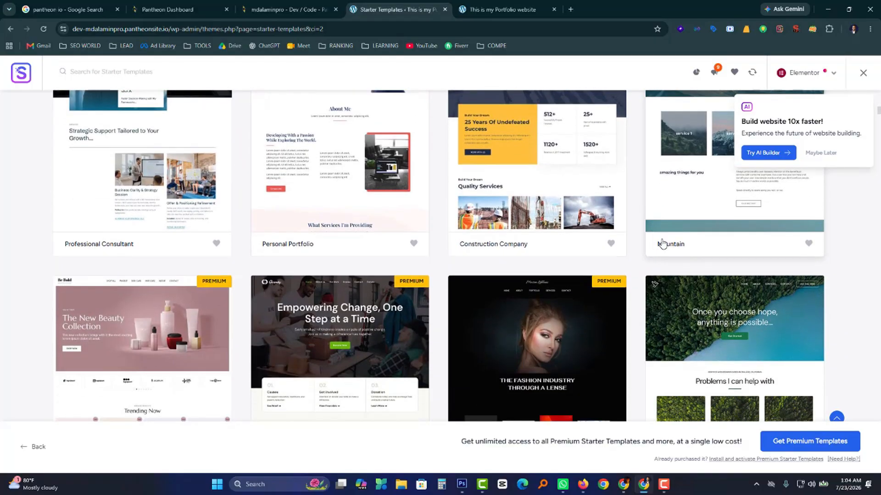
{"action": "left_click", "coordinate": [830, 152]}
{"action": "scroll", "coordinate": [604, 232], "scroll_direction": "down", "scroll_amount": 2}
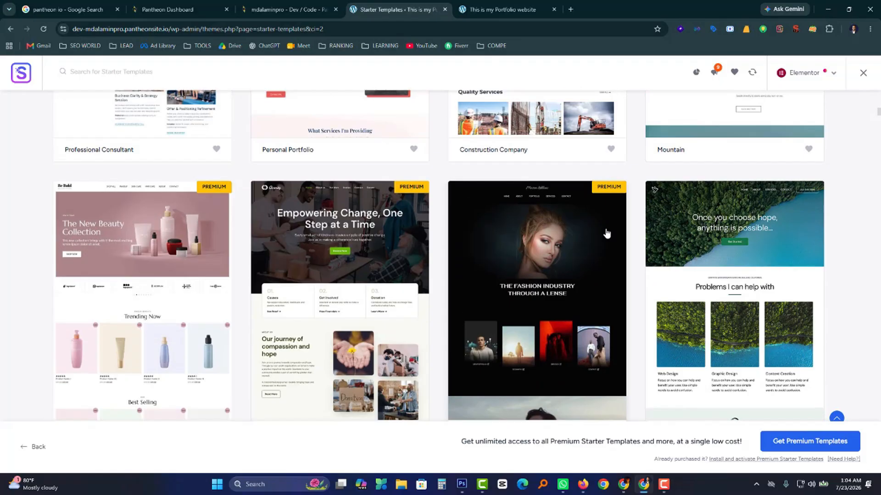
{"action": "scroll", "coordinate": [592, 227], "scroll_direction": "down", "scroll_amount": 4}
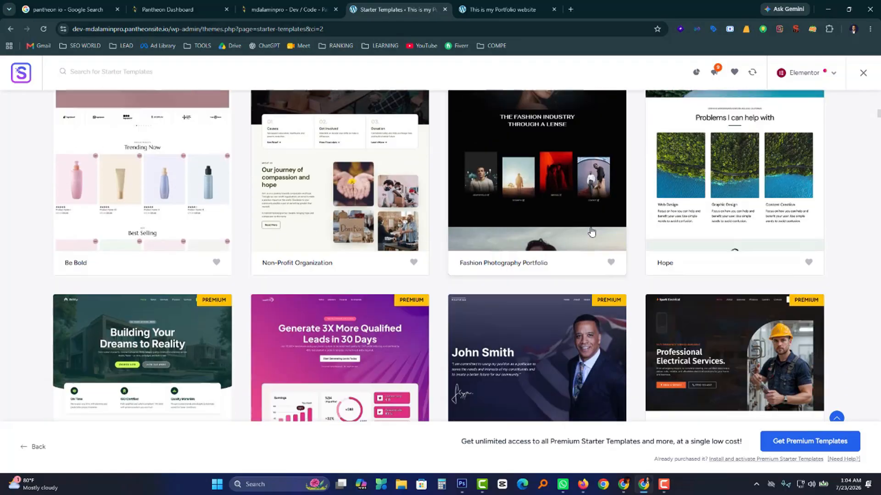
{"action": "scroll", "coordinate": [592, 232], "scroll_direction": "down", "scroll_amount": 5}
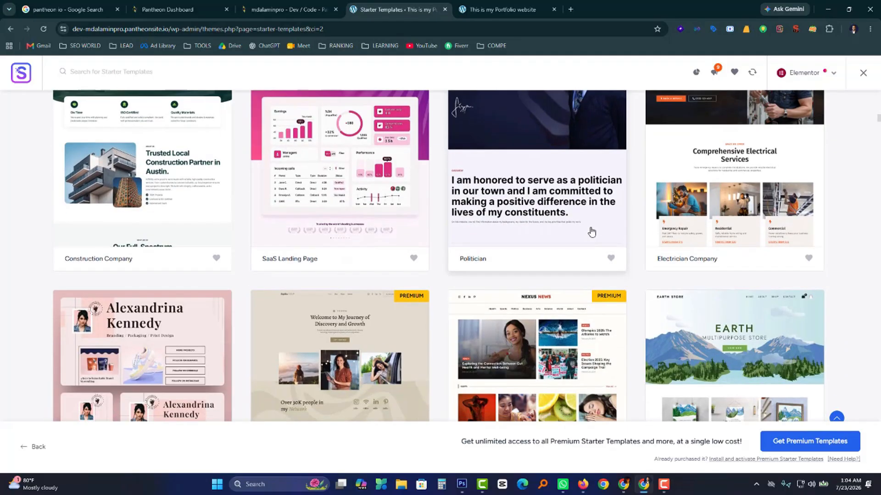
{"action": "scroll", "coordinate": [592, 232], "scroll_direction": "down", "scroll_amount": 3}
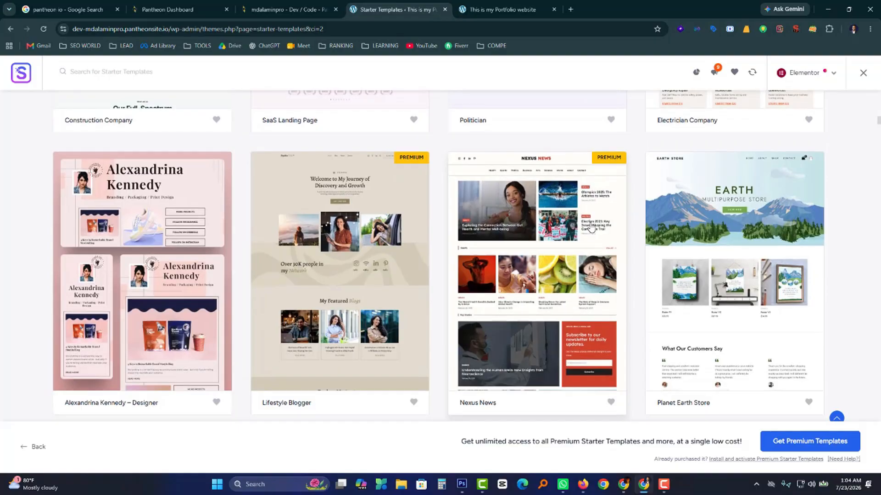
{"action": "scroll", "coordinate": [592, 228], "scroll_direction": "down", "scroll_amount": 2}
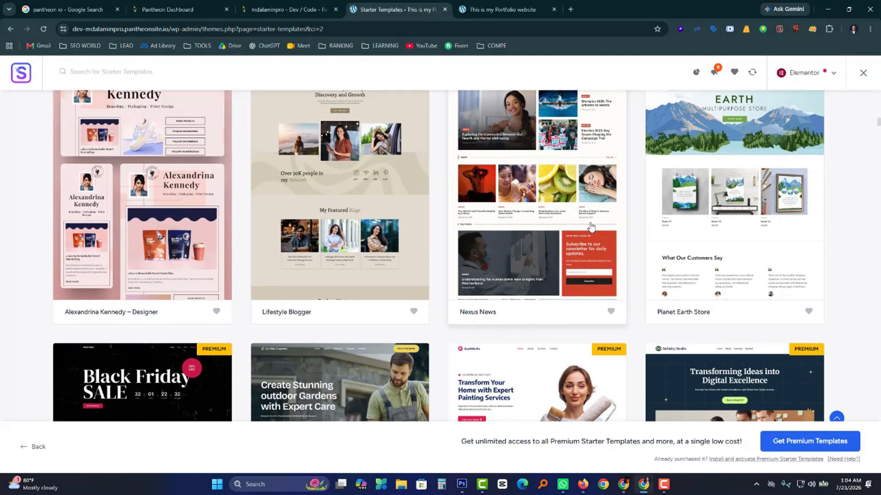
{"action": "scroll", "coordinate": [592, 228], "scroll_direction": "down", "scroll_amount": 2}
{"action": "scroll", "coordinate": [591, 228], "scroll_direction": "down", "scroll_amount": 6}
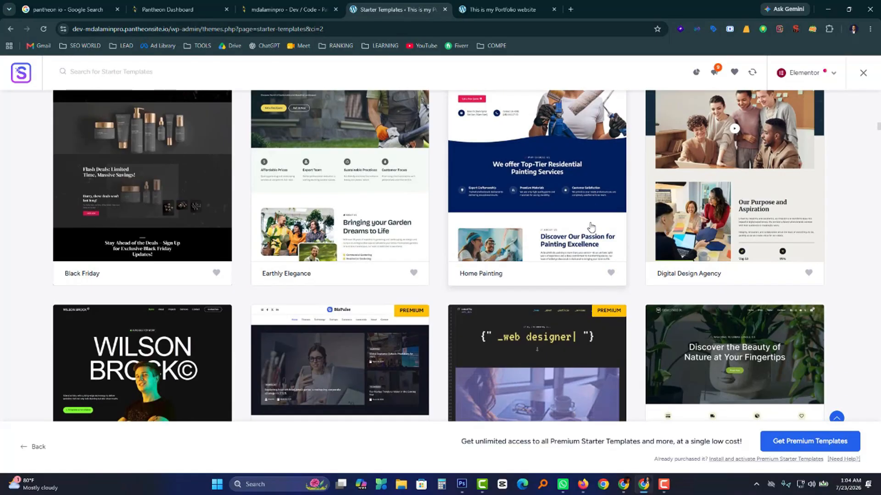
{"action": "scroll", "coordinate": [591, 228], "scroll_direction": "down", "scroll_amount": 3}
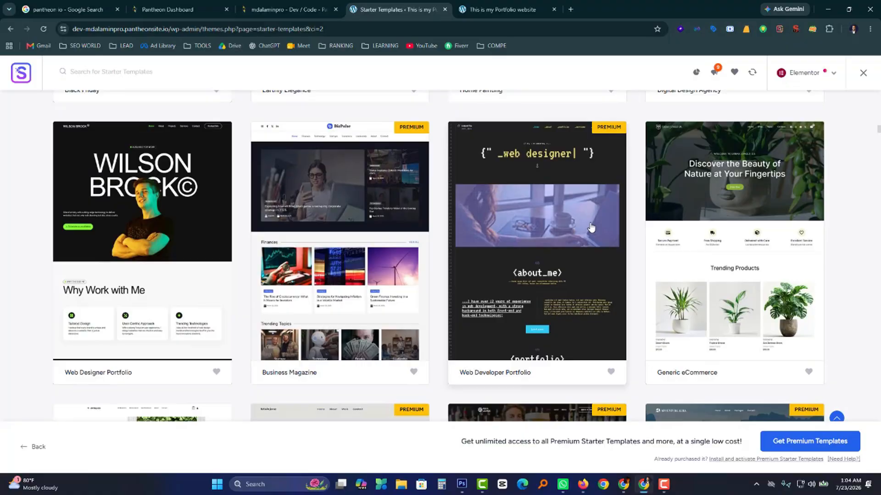
{"action": "scroll", "coordinate": [590, 228], "scroll_direction": "up", "scroll_amount": 20}
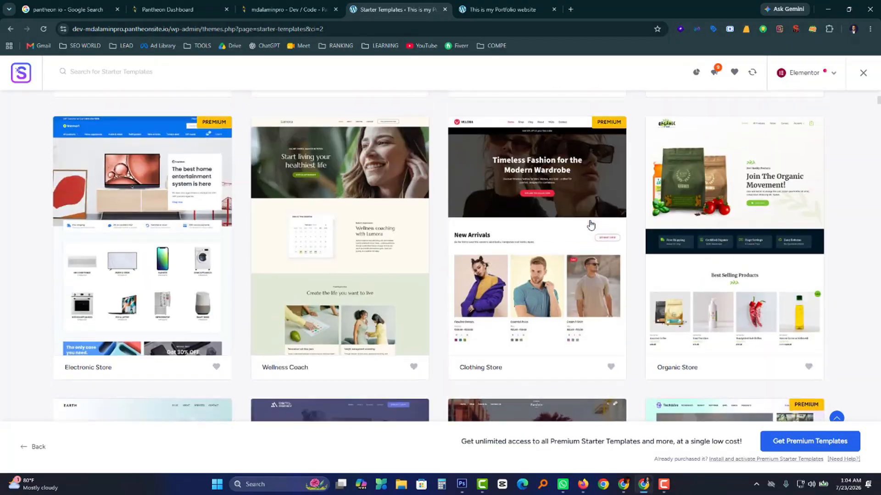
{"action": "scroll", "coordinate": [591, 225], "scroll_direction": "up", "scroll_amount": 15}
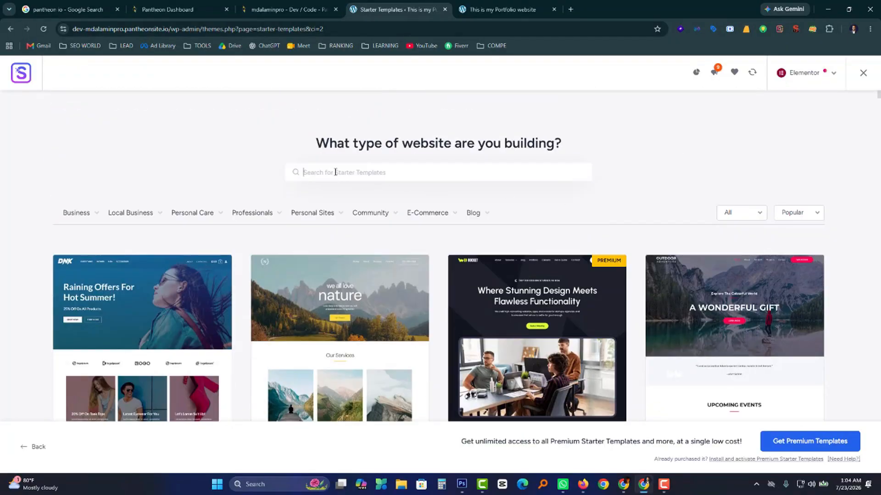
Step: Search the starter templates for "portfolio" and select the Web Designer Portfolio template
{"action": "left_click", "coordinate": [335, 172]}
{"action": "type", "text": "p"}
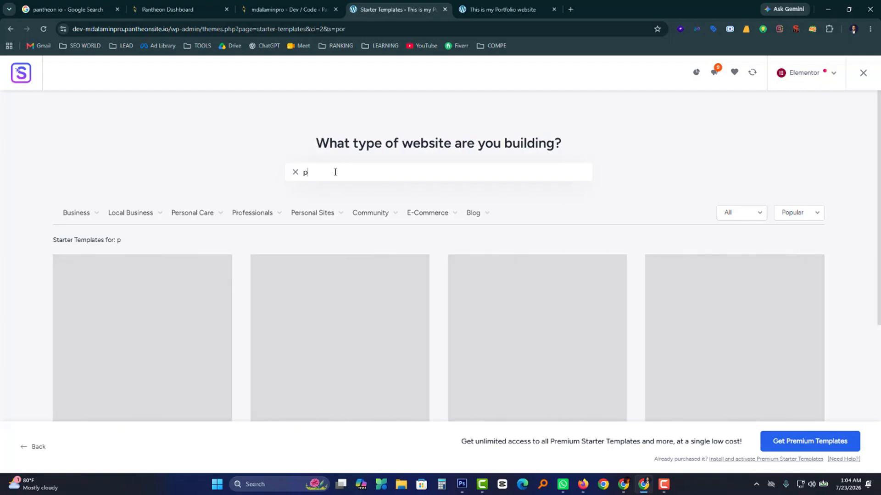
{"action": "type", "text": "ortfolio"}
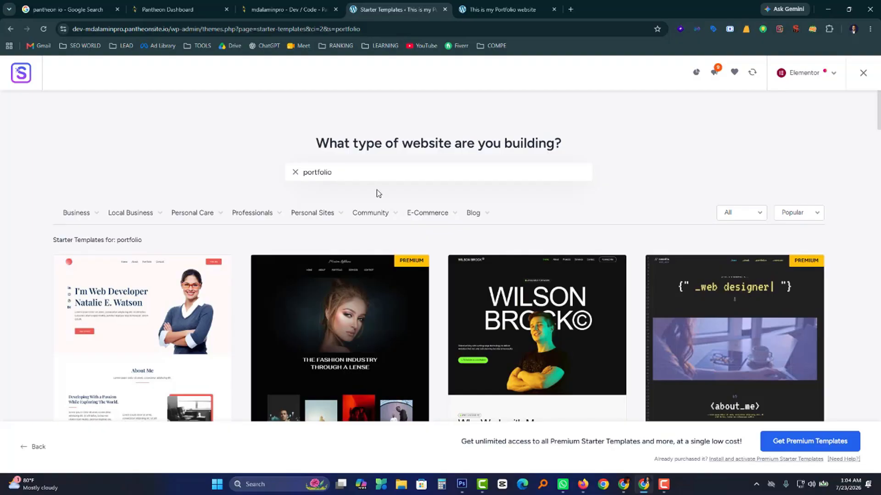
{"action": "scroll", "coordinate": [259, 261], "scroll_direction": "down", "scroll_amount": 2}
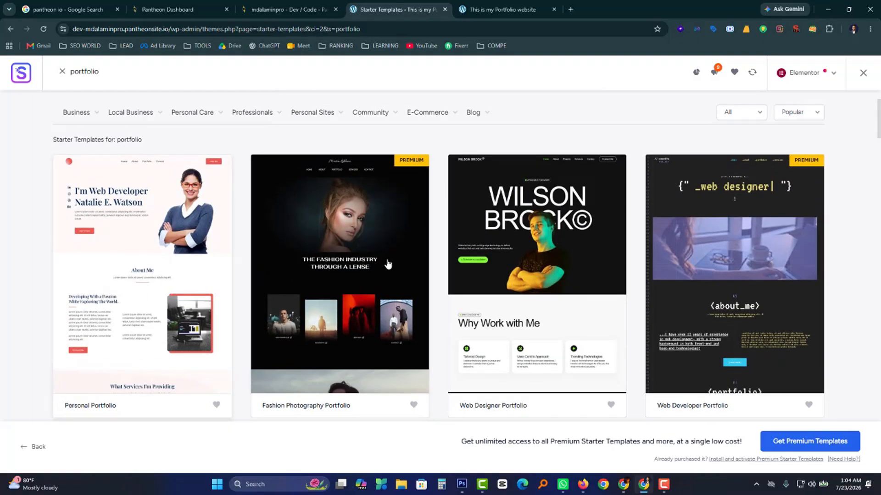
{"action": "scroll", "coordinate": [555, 235], "scroll_direction": "down", "scroll_amount": 1}
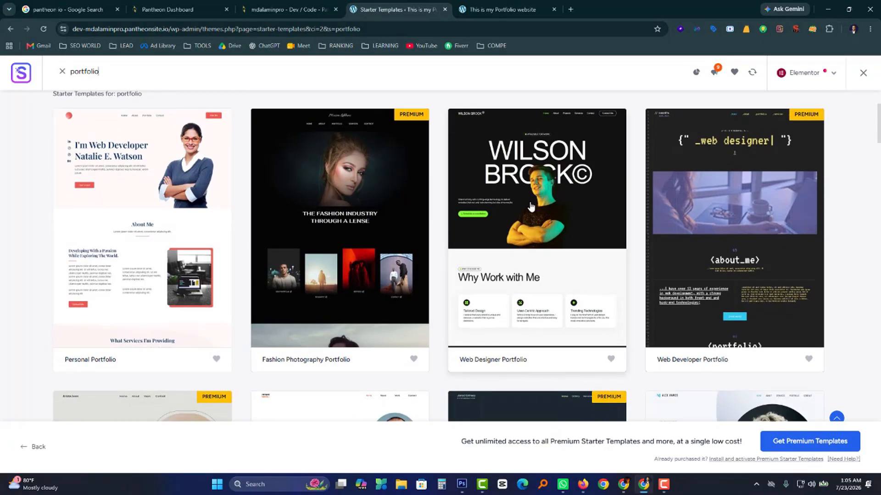
{"action": "scroll", "coordinate": [529, 202], "scroll_direction": "down", "scroll_amount": 5}
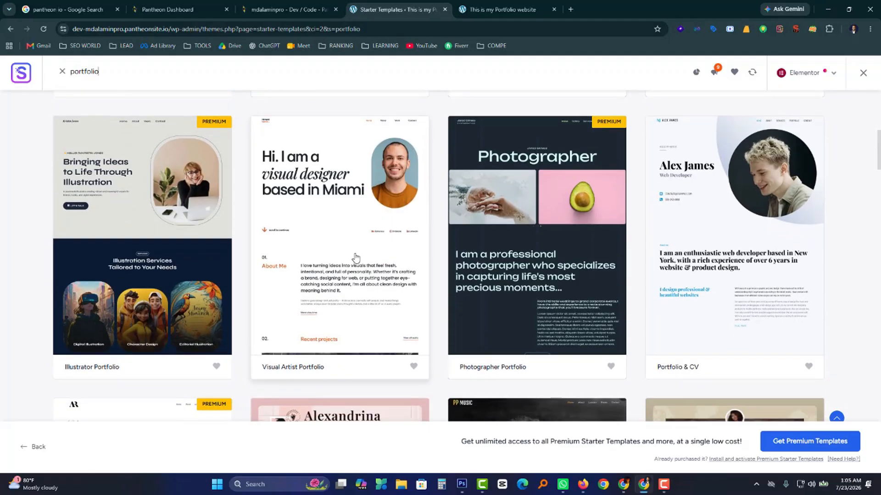
{"action": "scroll", "coordinate": [338, 245], "scroll_direction": "up", "scroll_amount": 7}
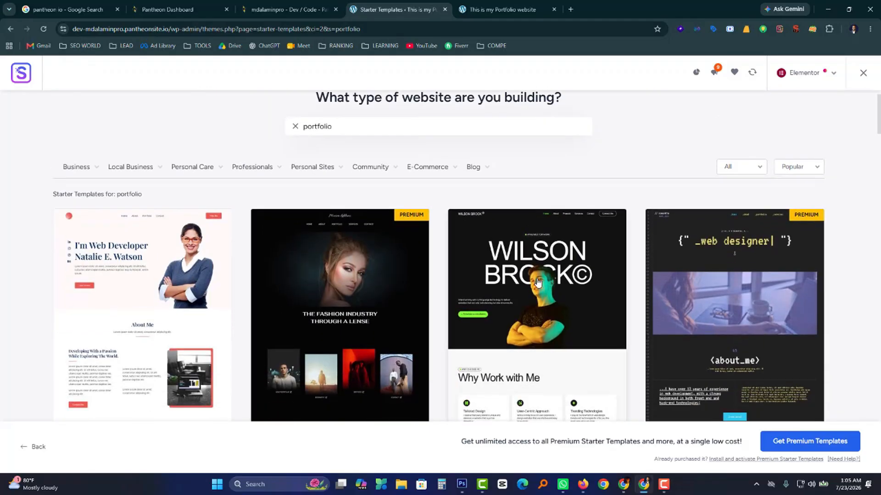
{"action": "left_click", "coordinate": [535, 281]}
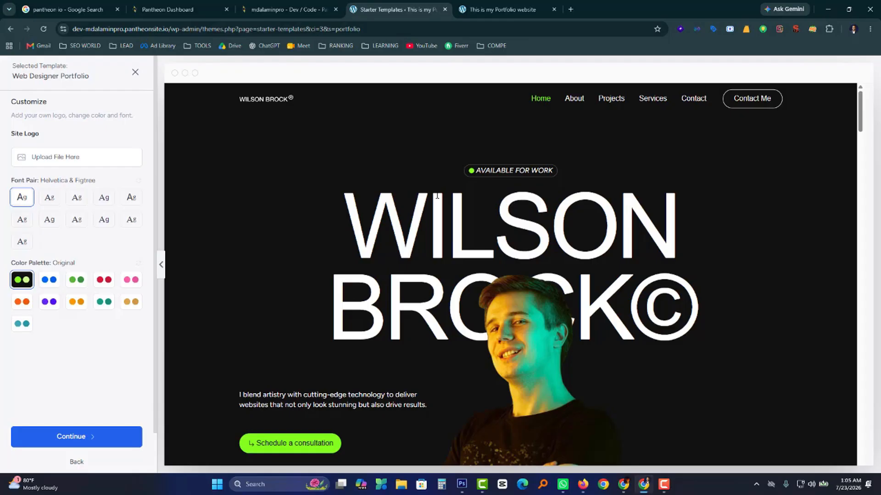
Step: Look over the template preview and continue with its original color palette and the Helvetica & Figtree font pair, without a logo
{"action": "scroll", "coordinate": [235, 290], "scroll_direction": "down", "scroll_amount": 1}
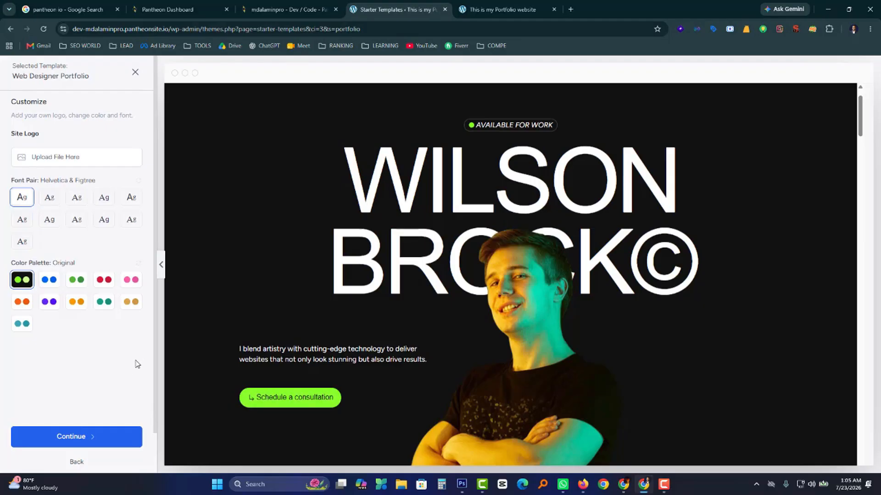
{"action": "scroll", "coordinate": [94, 408], "scroll_direction": "down", "scroll_amount": 1}
{"action": "left_click", "coordinate": [87, 393]}
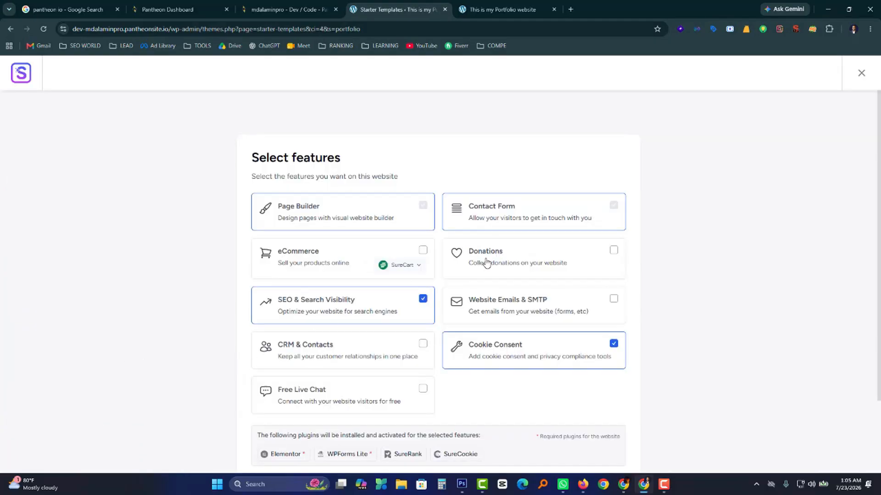
Step: Exclude the SEO & Search Visibility and Cookie Consent features and continue with only the required Page Builder and Contact Form
{"action": "scroll", "coordinate": [318, 281], "scroll_direction": "down", "scroll_amount": 2}
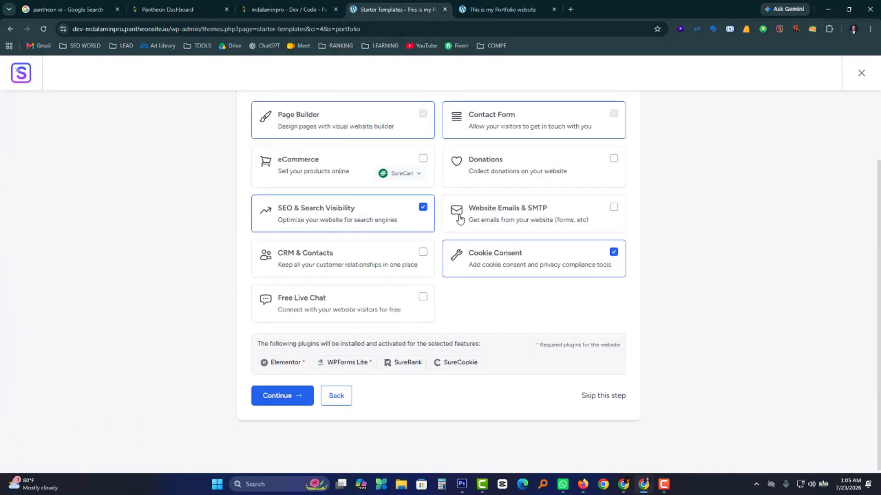
{"action": "left_click", "coordinate": [423, 207]}
{"action": "left_click", "coordinate": [613, 253]}
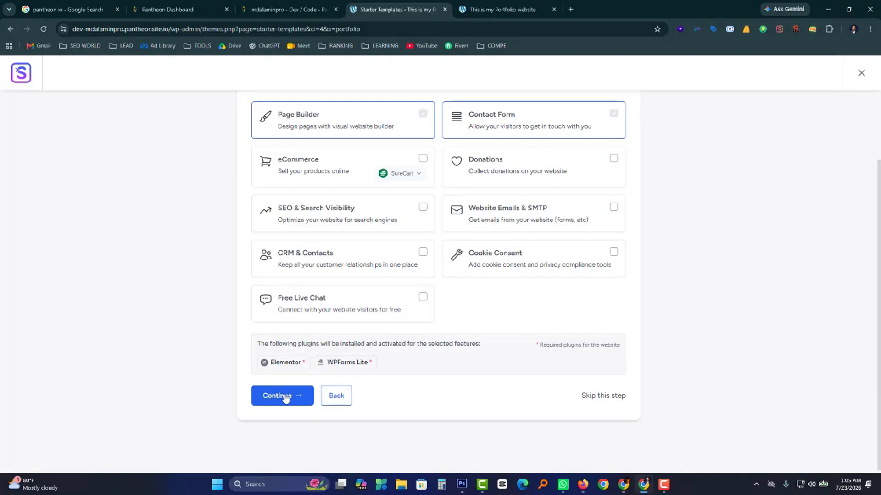
{"action": "left_click", "coordinate": [284, 396]}
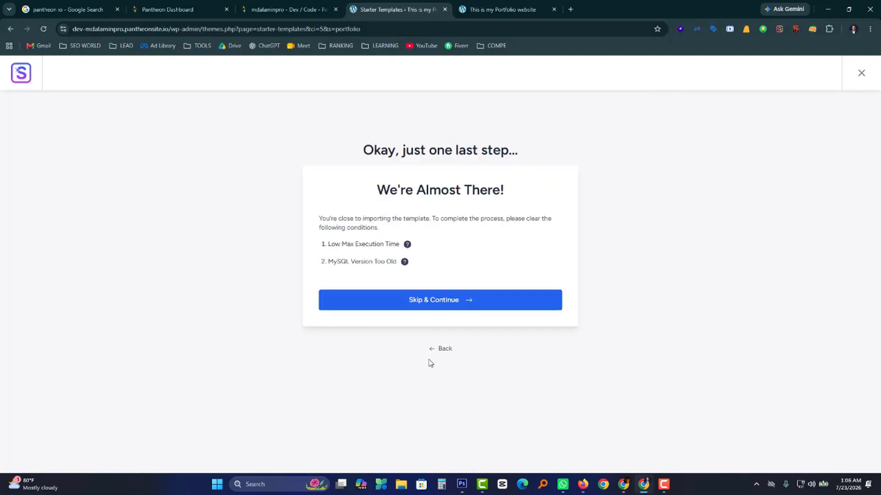
Step: Skip the server requirement conditions and submit the first name to build the website, retrying the template import
{"action": "left_click", "coordinate": [443, 300]}
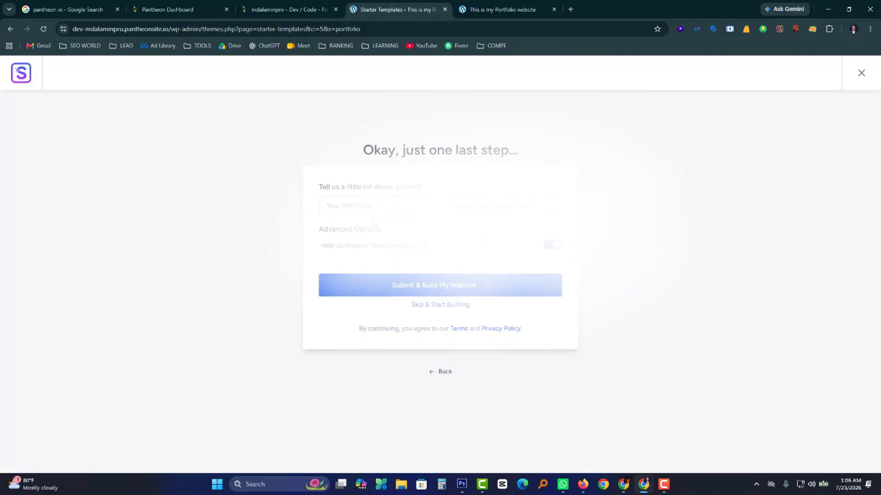
{"action": "left_click", "coordinate": [367, 205]}
{"action": "type", "text": "MD Al Amin"}
{"action": "left_click", "coordinate": [439, 286]}
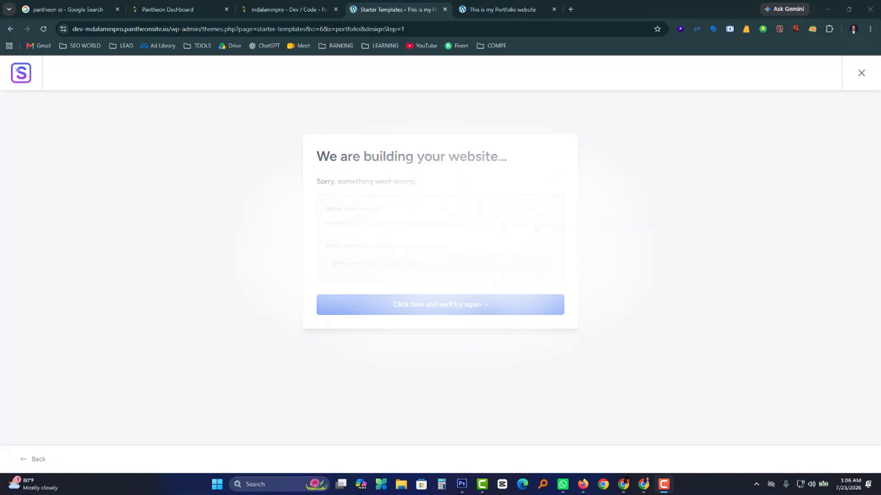
{"action": "left_click", "coordinate": [451, 308]}
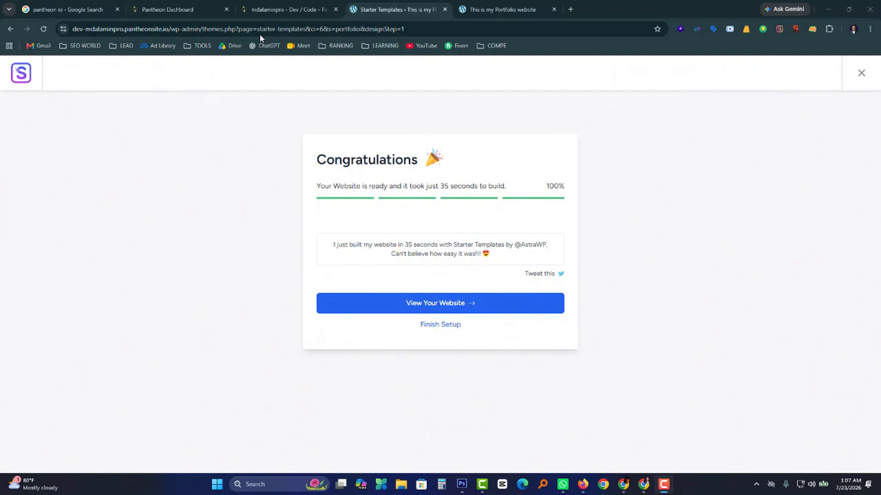
Step: Open the newly built website and review its homepage from the hero through the Why Work with Me, selected work and creative workflow sections
{"action": "left_click", "coordinate": [415, 303]}
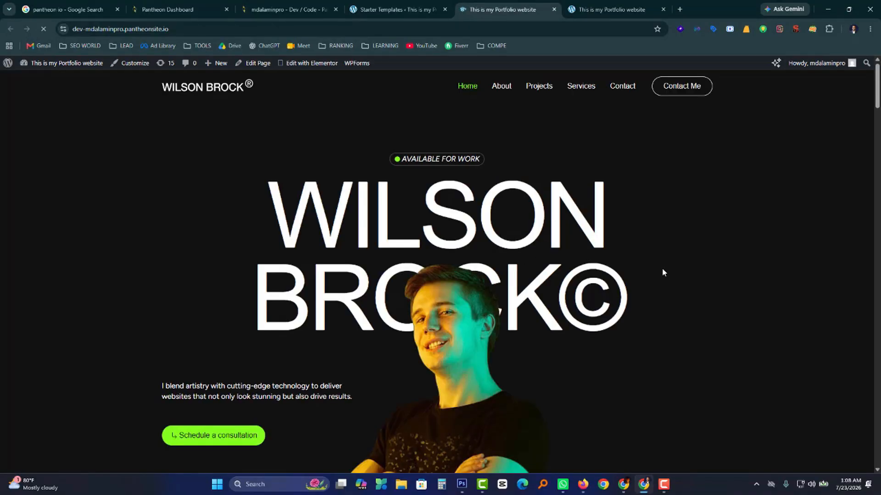
{"action": "scroll", "coordinate": [662, 272], "scroll_direction": "down", "scroll_amount": 3}
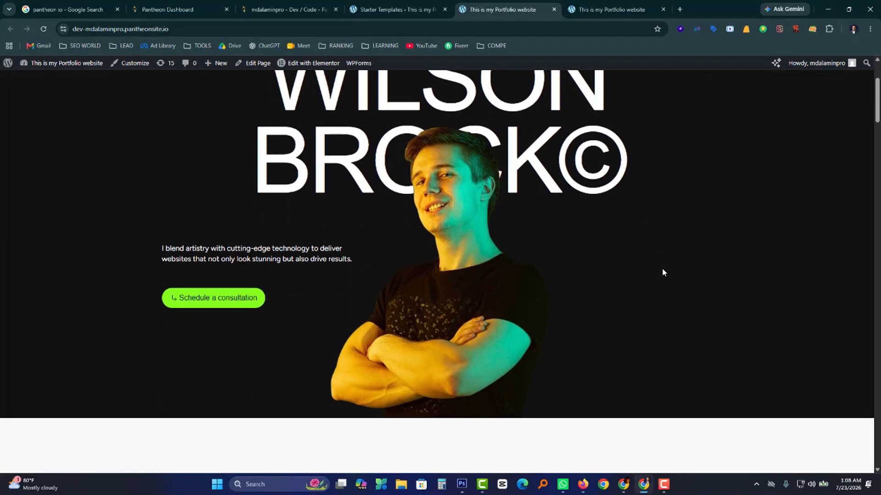
{"action": "scroll", "coordinate": [662, 273], "scroll_direction": "up", "scroll_amount": 3}
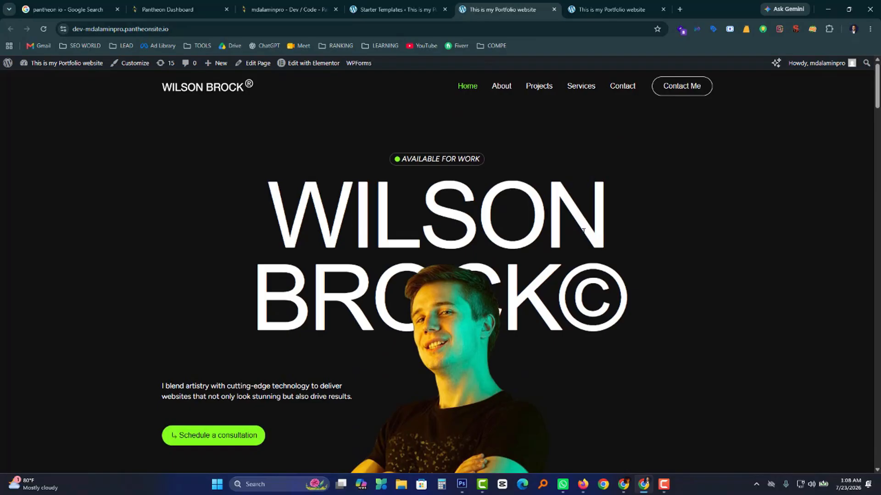
{"action": "scroll", "coordinate": [582, 224], "scroll_direction": "down", "scroll_amount": 4}
{"action": "scroll", "coordinate": [583, 236], "scroll_direction": "down", "scroll_amount": 5}
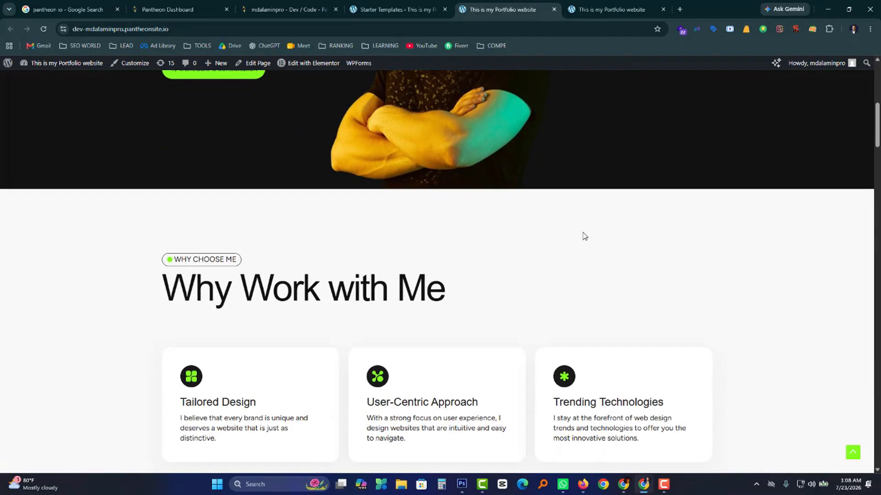
{"action": "scroll", "coordinate": [399, 282], "scroll_direction": "down", "scroll_amount": 8}
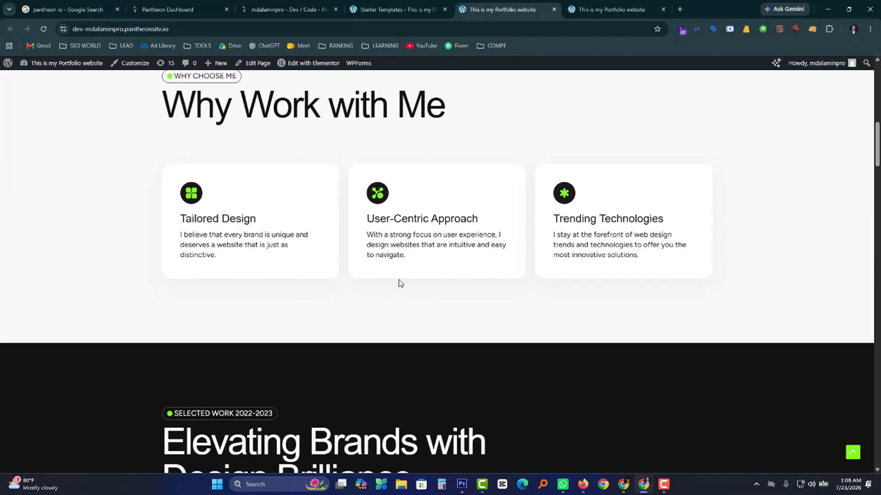
{"action": "scroll", "coordinate": [305, 315], "scroll_direction": "down", "scroll_amount": 8}
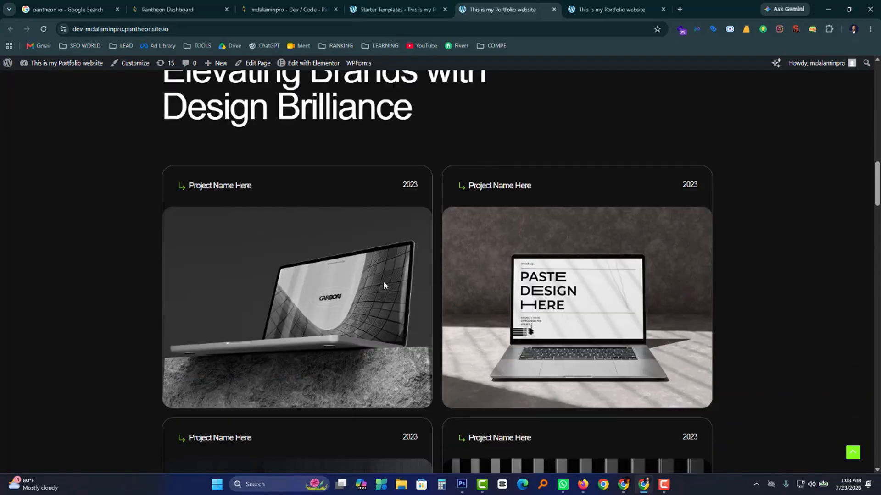
{"action": "scroll", "coordinate": [466, 298], "scroll_direction": "down", "scroll_amount": 12}
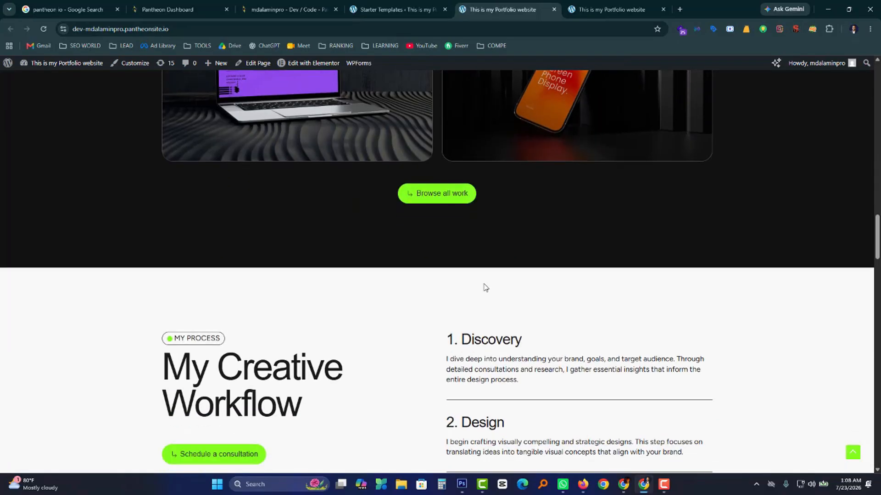
{"action": "scroll", "coordinate": [487, 289], "scroll_direction": "up", "scroll_amount": 2}
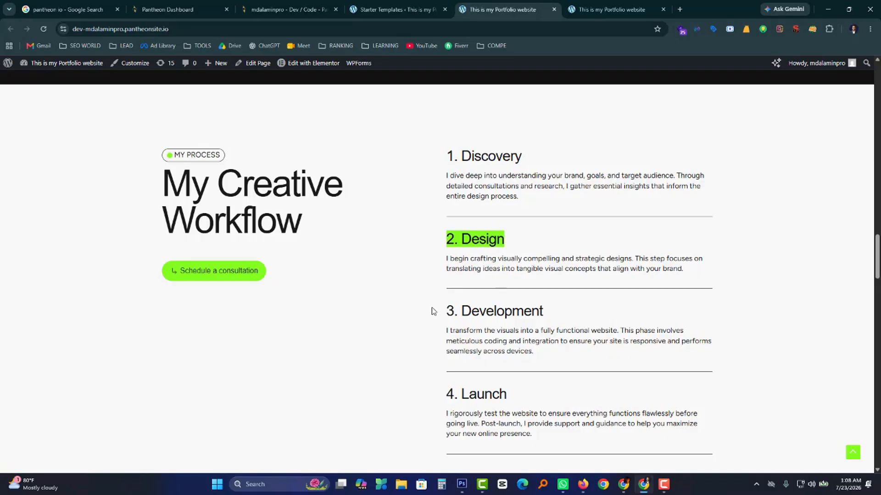
{"action": "left_click_drag", "start_coordinate": [432, 310], "coordinate": [520, 309]}
{"action": "left_click", "coordinate": [543, 318]}
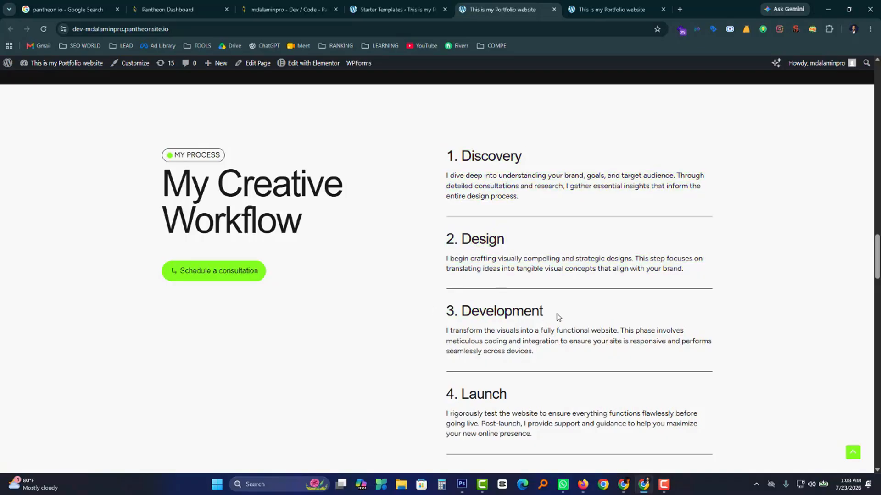
Step: Review the homepage's services, About Me, statistics, success stories and contact sections, and return to the hero
{"action": "scroll", "coordinate": [558, 317], "scroll_direction": "down", "scroll_amount": 9}
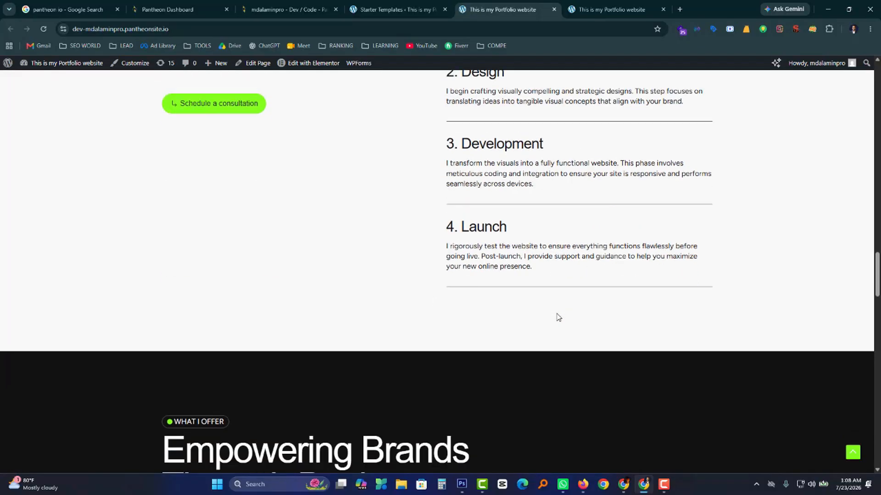
{"action": "scroll", "coordinate": [558, 318], "scroll_direction": "down", "scroll_amount": 10}
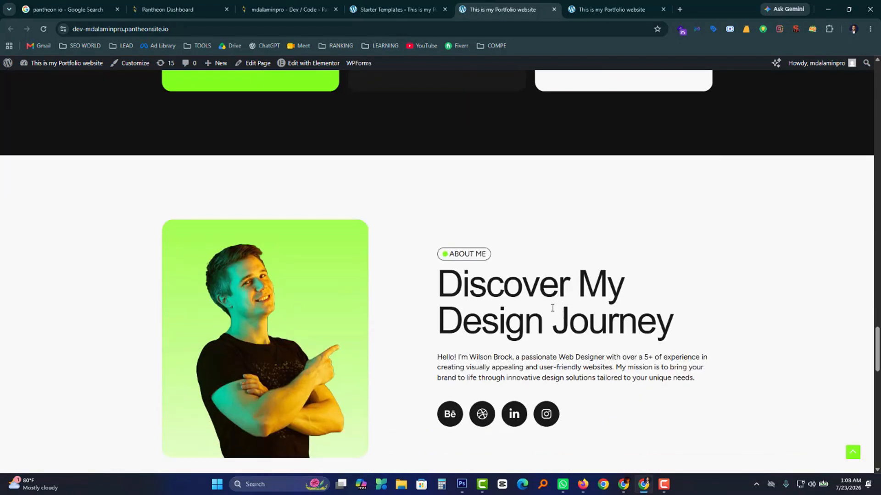
{"action": "scroll", "coordinate": [558, 315], "scroll_direction": "down", "scroll_amount": 2}
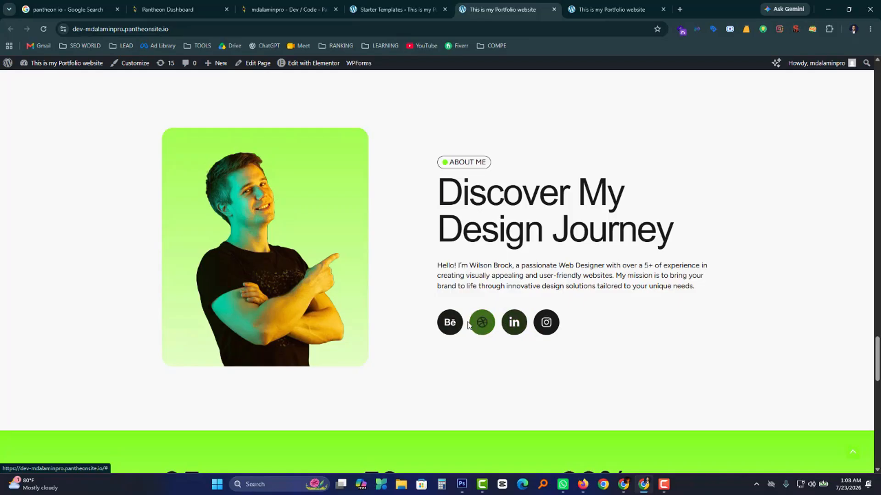
{"action": "scroll", "coordinate": [589, 301], "scroll_direction": "down", "scroll_amount": 10}
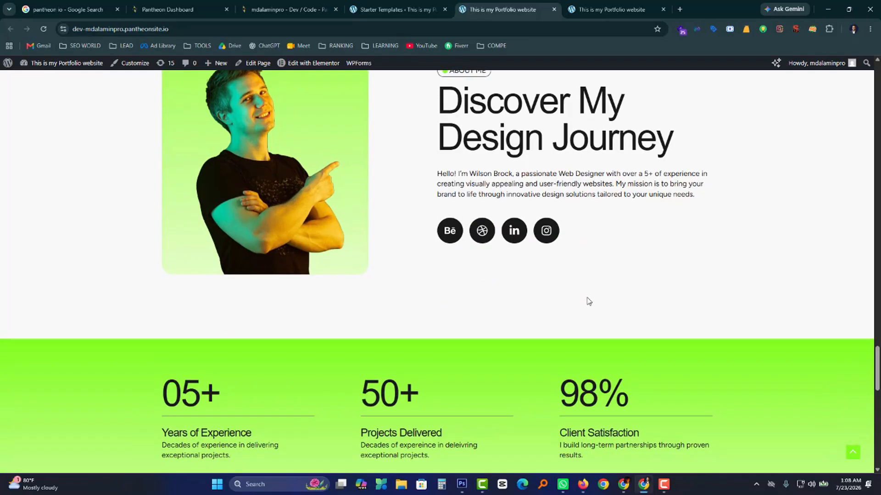
{"action": "scroll", "coordinate": [582, 302], "scroll_direction": "down", "scroll_amount": 2}
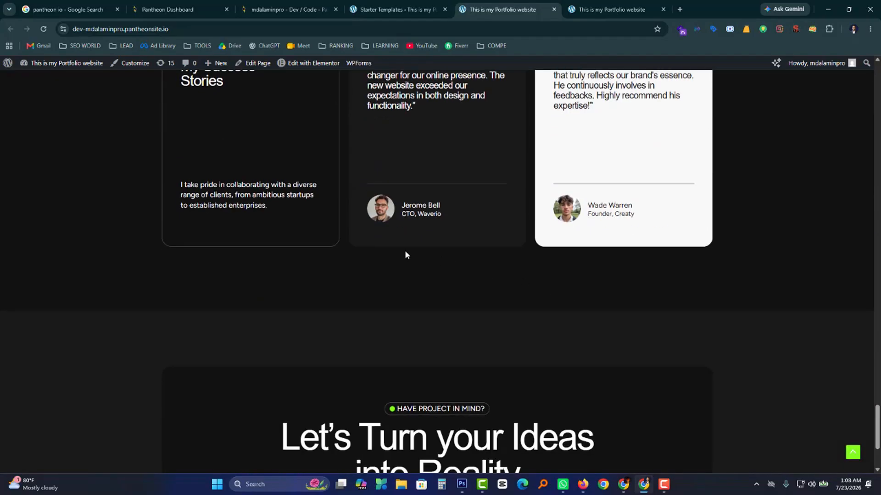
{"action": "scroll", "coordinate": [275, 247], "scroll_direction": "up", "scroll_amount": 5}
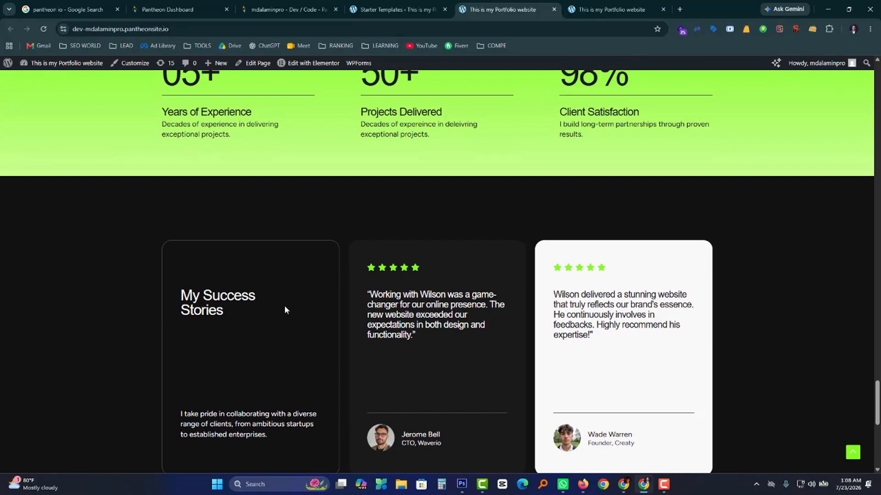
{"action": "scroll", "coordinate": [546, 298], "scroll_direction": "up", "scroll_amount": 3}
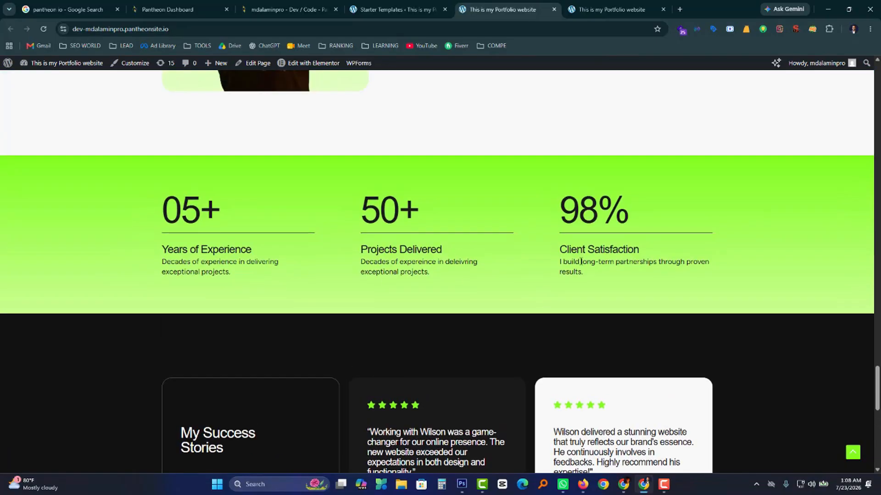
{"action": "scroll", "coordinate": [579, 266], "scroll_direction": "down", "scroll_amount": 10}
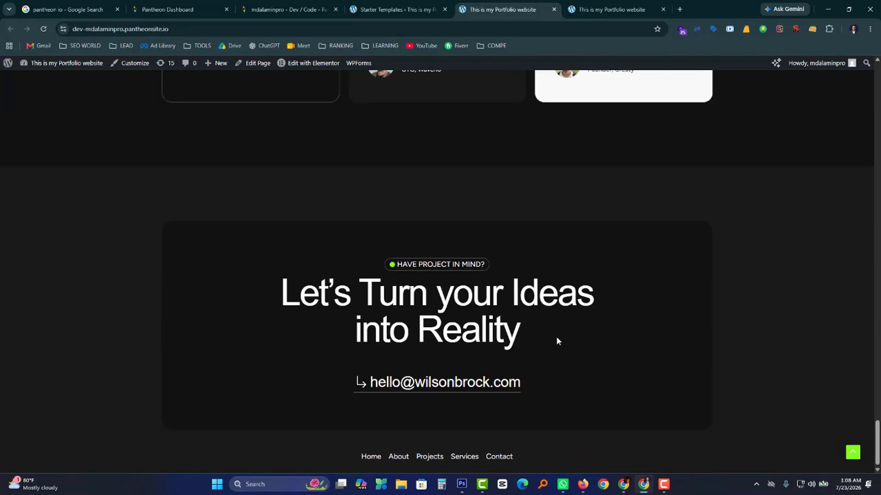
{"action": "scroll", "coordinate": [531, 380], "scroll_direction": "up", "scroll_amount": 20}
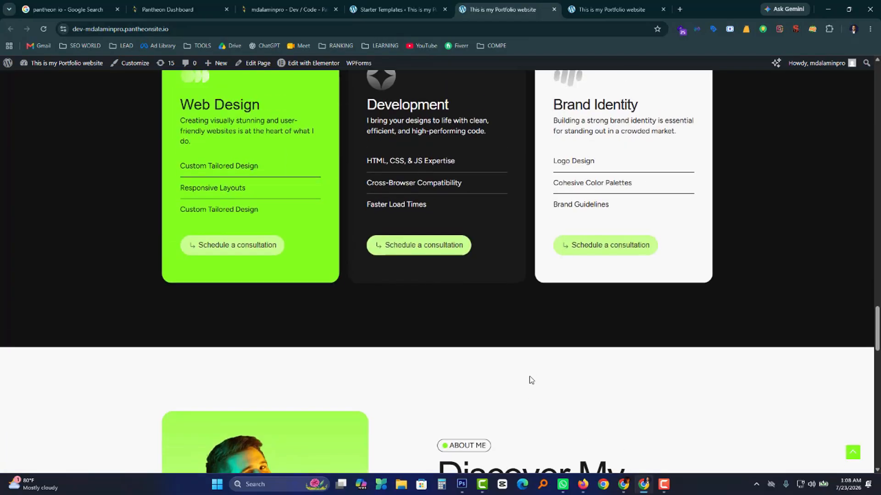
{"action": "scroll", "coordinate": [531, 380], "scroll_direction": "up", "scroll_amount": 20}
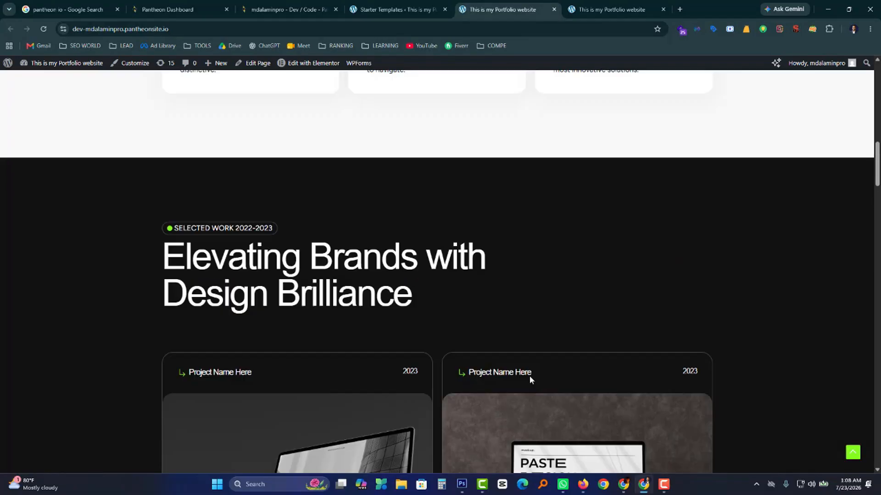
{"action": "scroll", "coordinate": [530, 376], "scroll_direction": "up", "scroll_amount": 20}
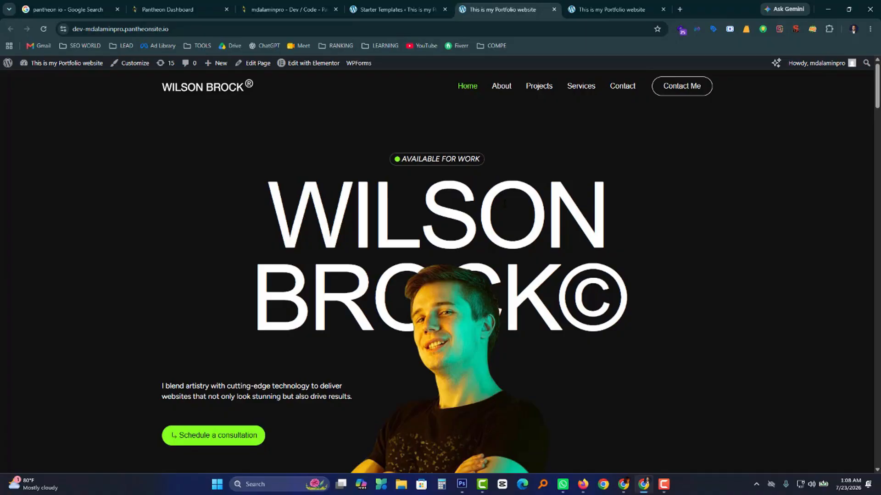
Step: Go to the site's WordPress dashboard, skip the WPForms guided setup and dismiss the WPForms Lite upgrade notice
{"action": "mouse_move", "coordinate": [27, 64]}
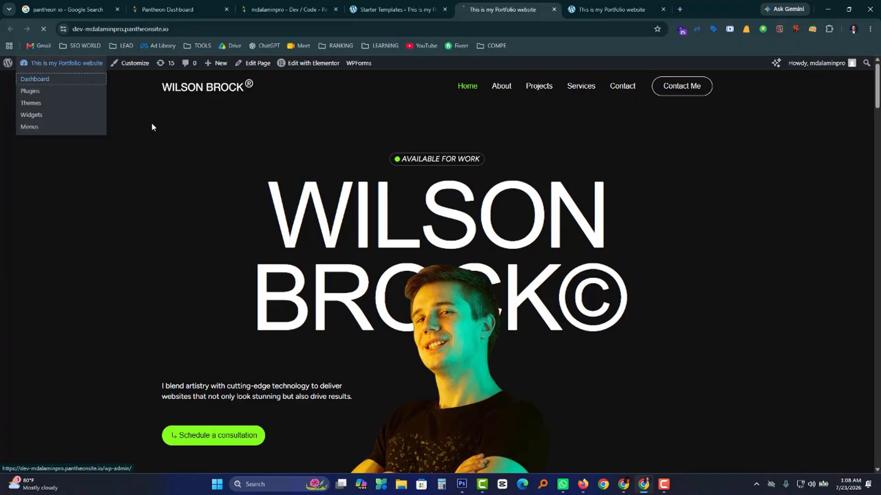
{"action": "left_click", "coordinate": [32, 79]}
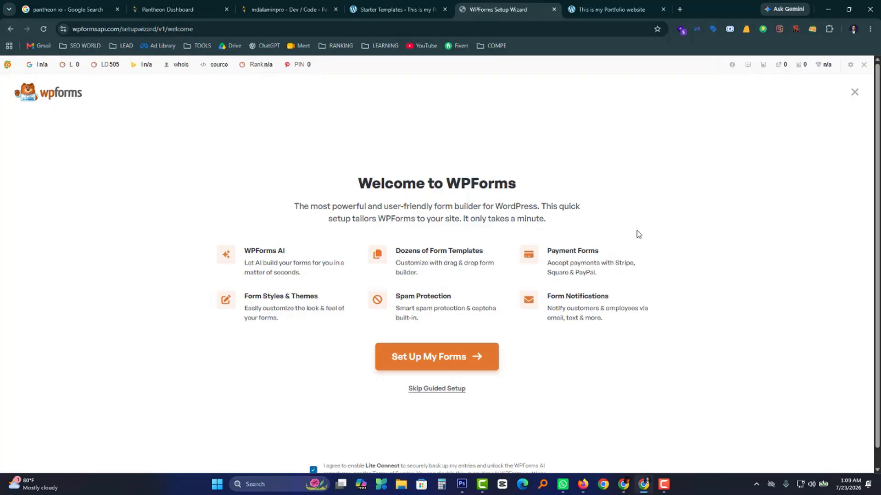
{"action": "left_click", "coordinate": [427, 389]}
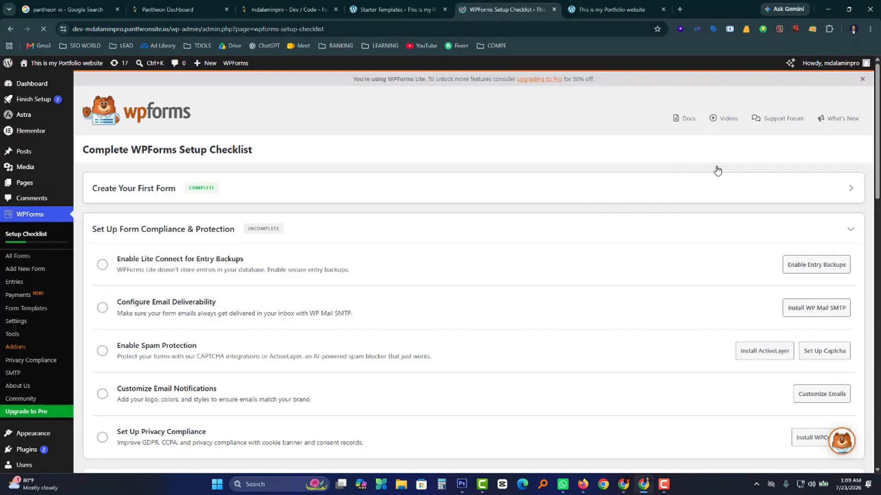
{"action": "left_click", "coordinate": [862, 80]}
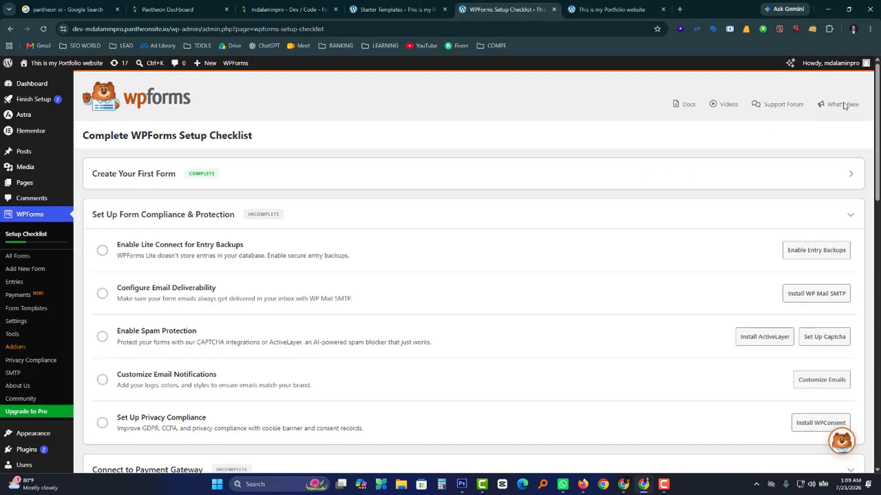